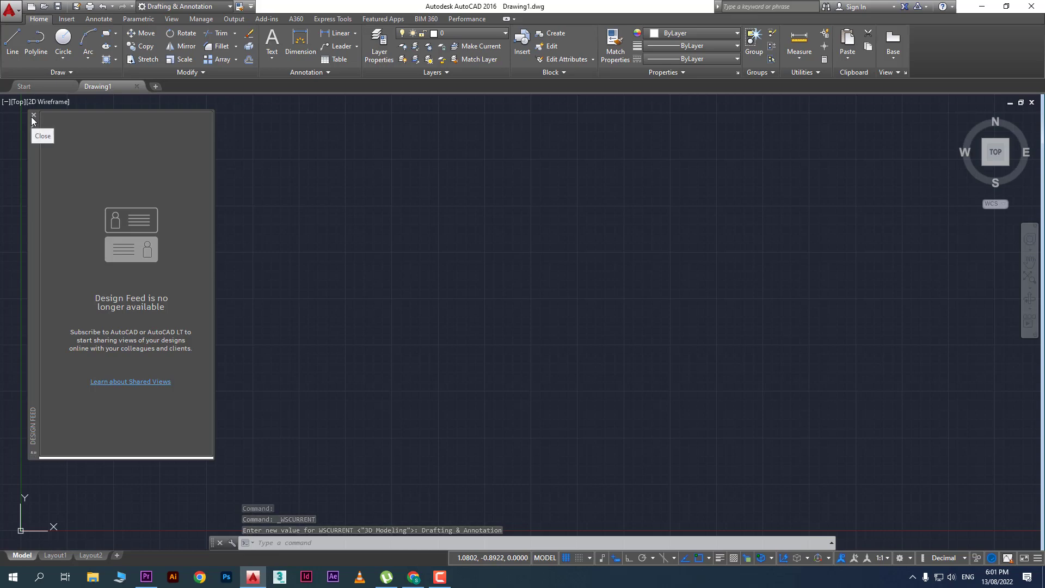
Close the Design Feed palette and draw two concentric circles with radii of about 4.65 and 3.81 units
{"action": "left_click", "coordinate": [33, 115]}
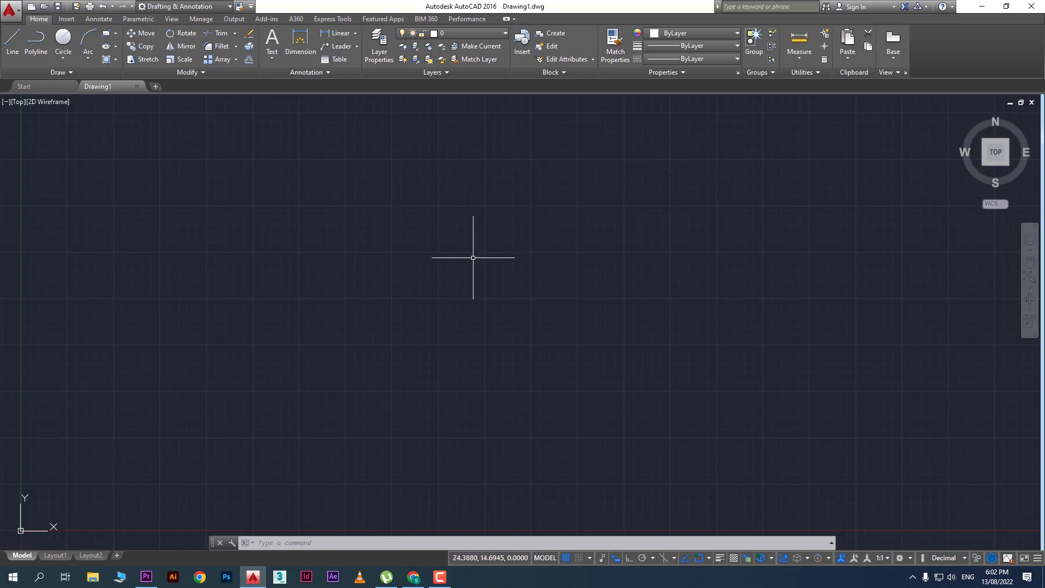
{"action": "left_click", "coordinate": [63, 41]}
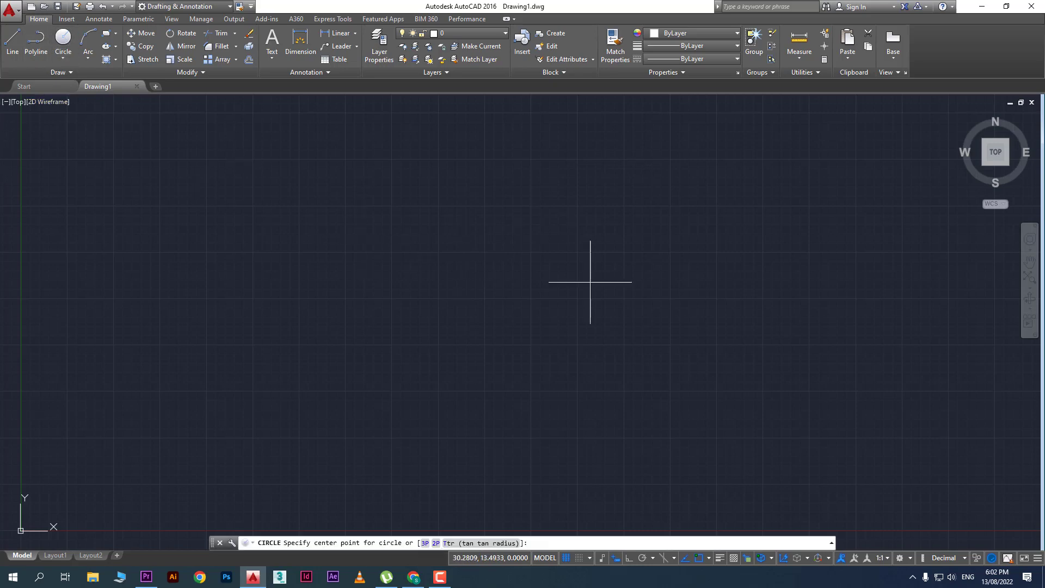
{"action": "left_click", "coordinate": [500, 272]}
{"action": "left_click", "coordinate": [551, 342]}
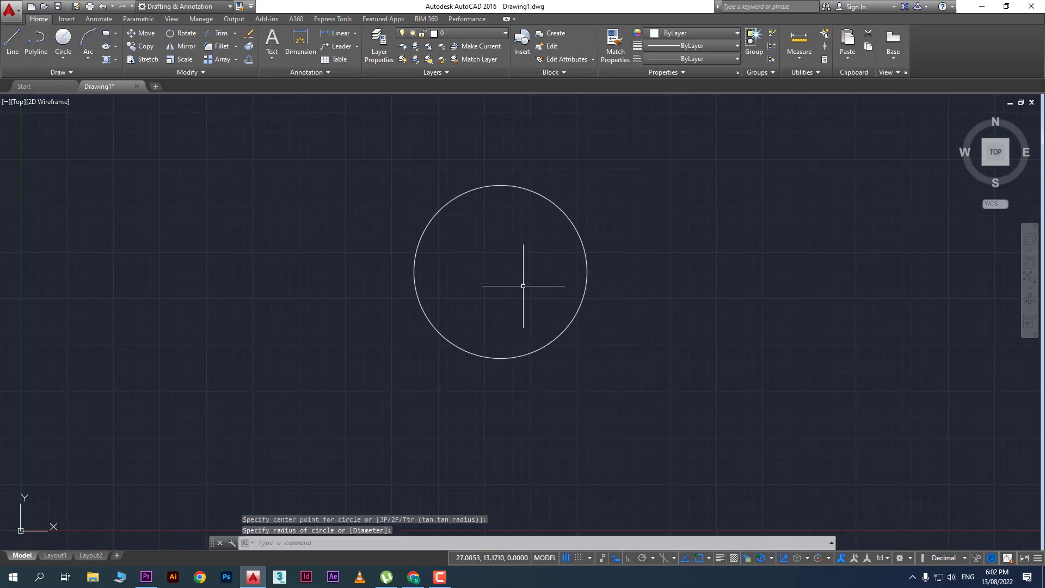
{"action": "type", "text": "c"}
{"action": "key", "text": "Return"}
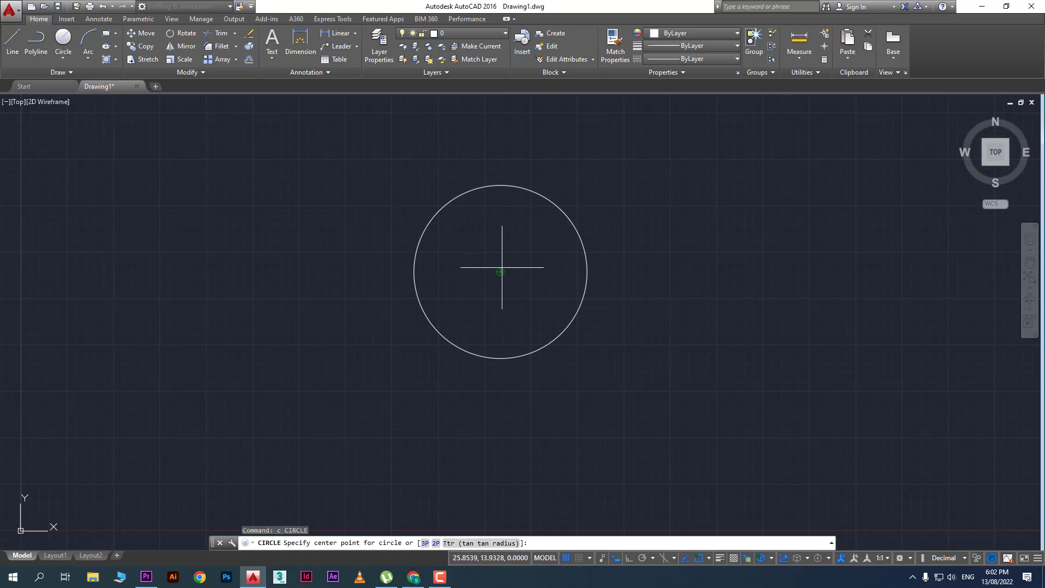
{"action": "left_click", "coordinate": [500, 272]}
{"action": "left_click", "coordinate": [536, 331]}
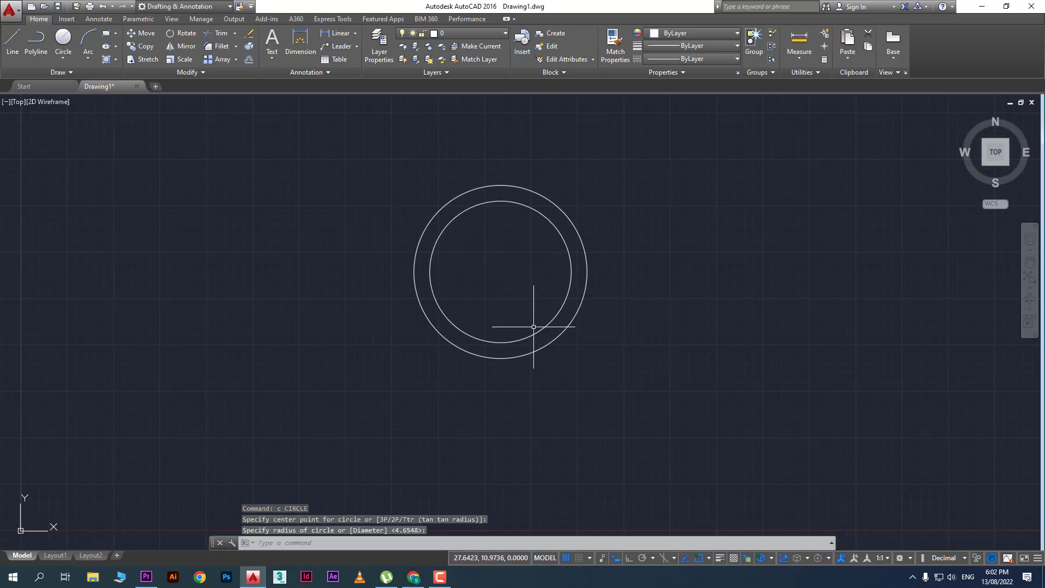
Draw a vertical and a horizontal line through the centre, each spanning the outer circle between opposite quadrants
{"action": "type", "text": "l"}
{"action": "key", "text": "Return"}
{"action": "left_click", "coordinate": [500, 185]}
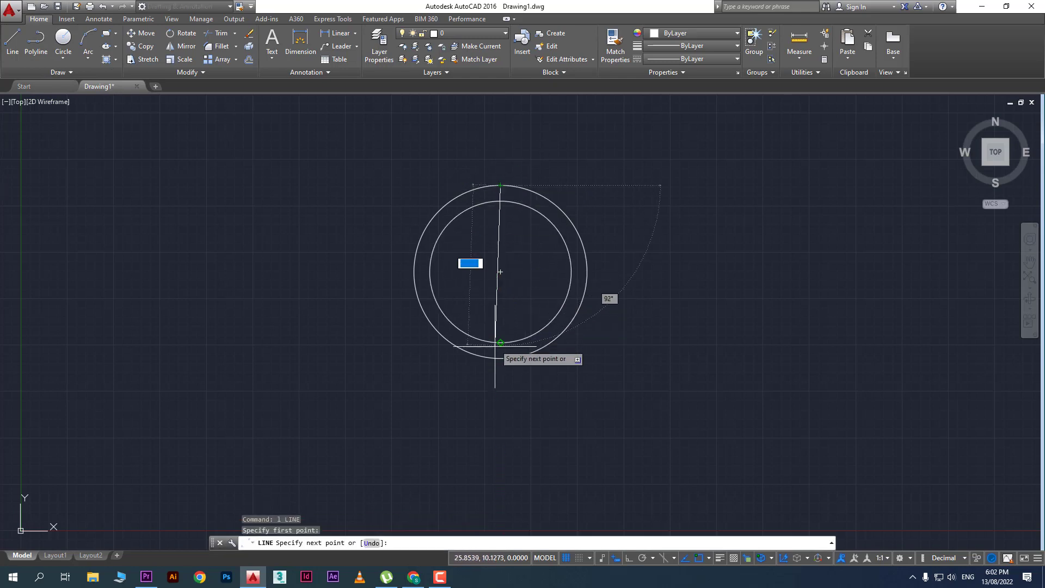
{"action": "left_click", "coordinate": [498, 358]}
{"action": "key", "text": "Return"}
{"action": "key", "text": "Return"}
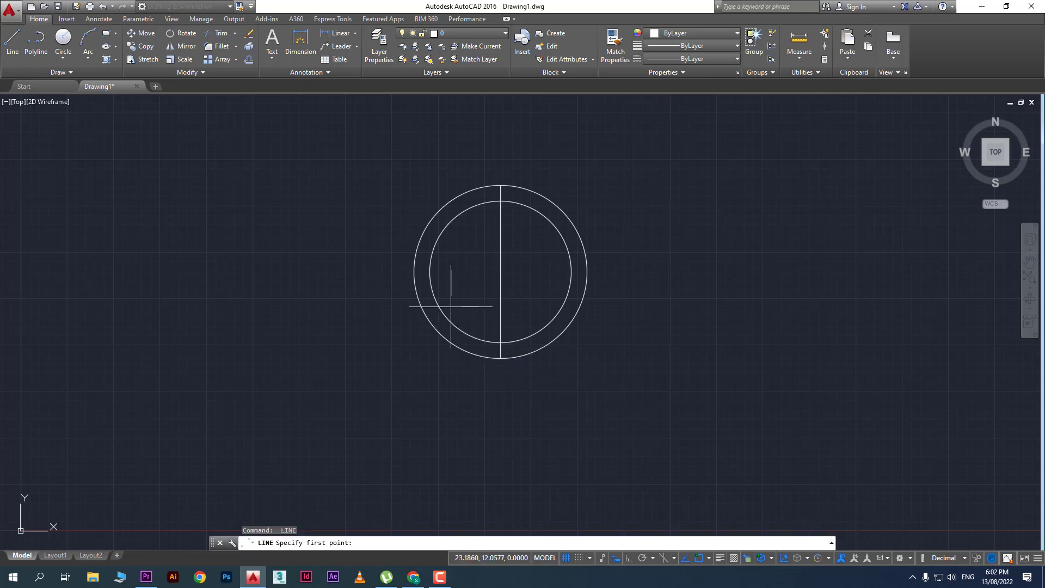
{"action": "left_click", "coordinate": [414, 271]}
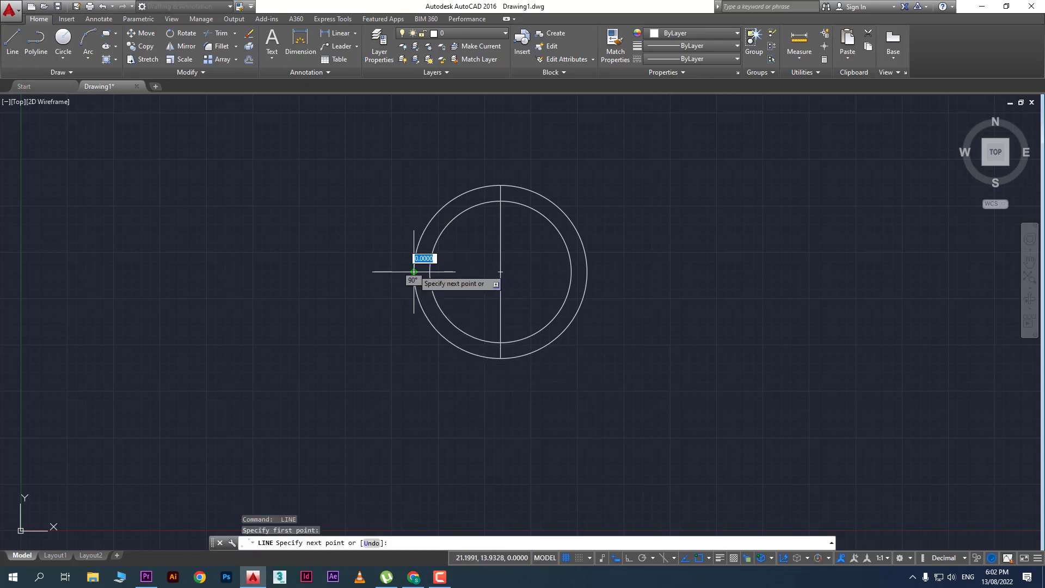
{"action": "left_click", "coordinate": [587, 271]}
{"action": "key", "text": "Return"}
Draw a third, smaller circle inside the other two, centred on the intersection of the cross lines
{"action": "type", "text": "c"}
{"action": "key", "text": "Return"}
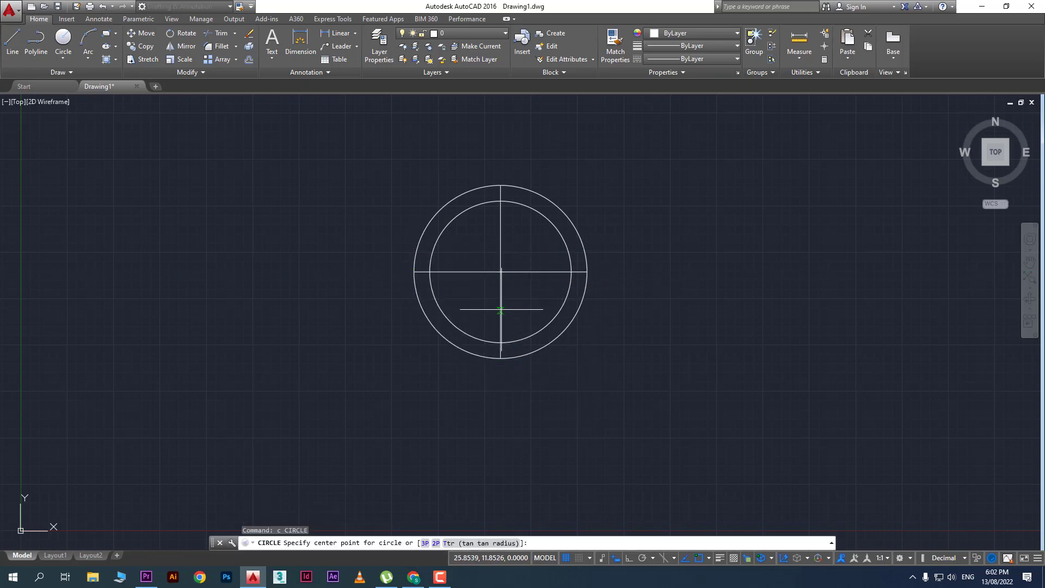
{"action": "left_click", "coordinate": [501, 273]}
{"action": "left_click", "coordinate": [532, 272]}
{"action": "key", "text": "Escape"}
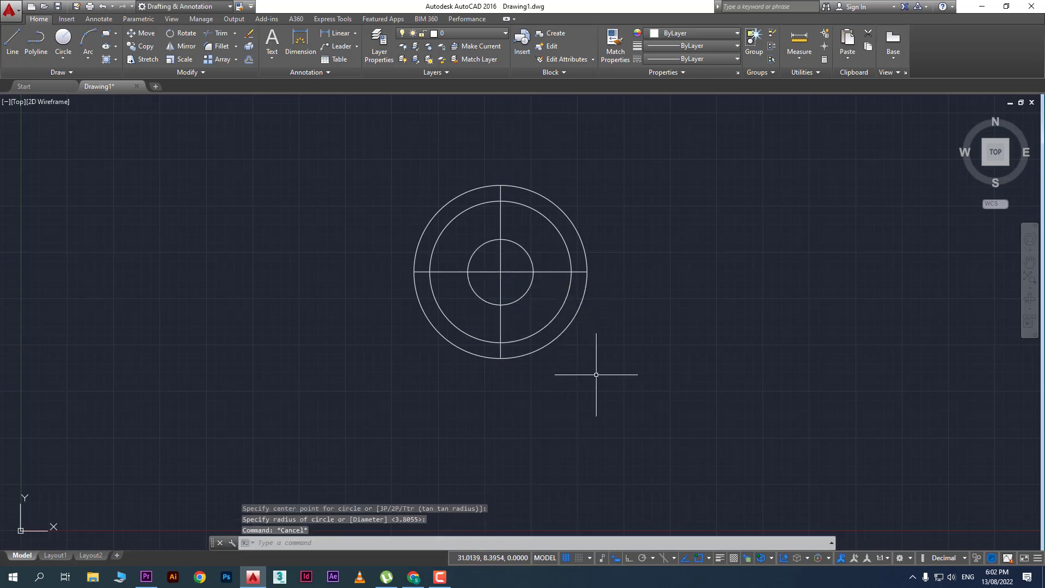
{"action": "middle_click_drag", "start_coordinate": [597, 361], "coordinate": [425, 406]}
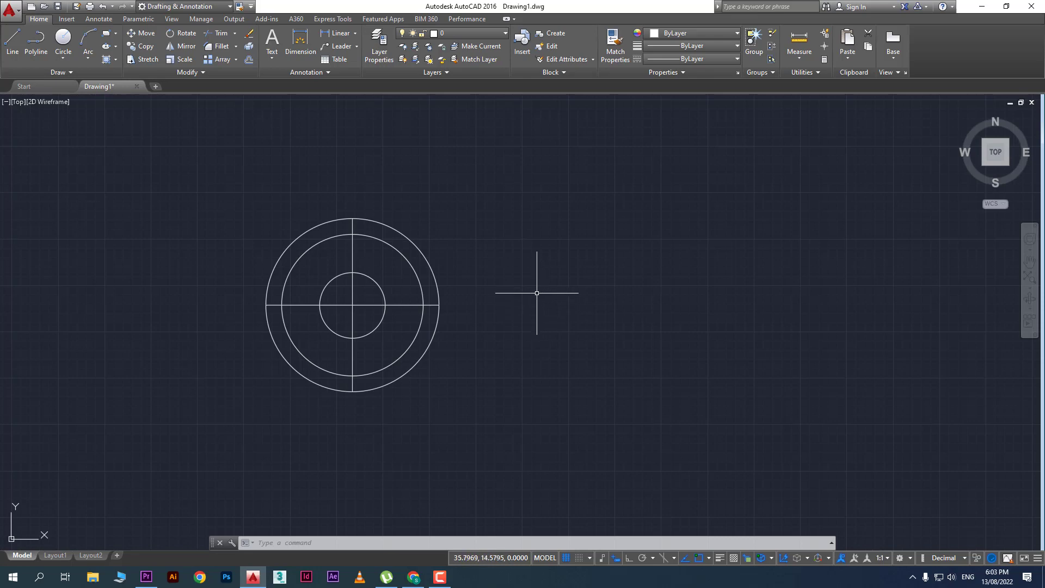
{"action": "left_click", "coordinate": [559, 35]}
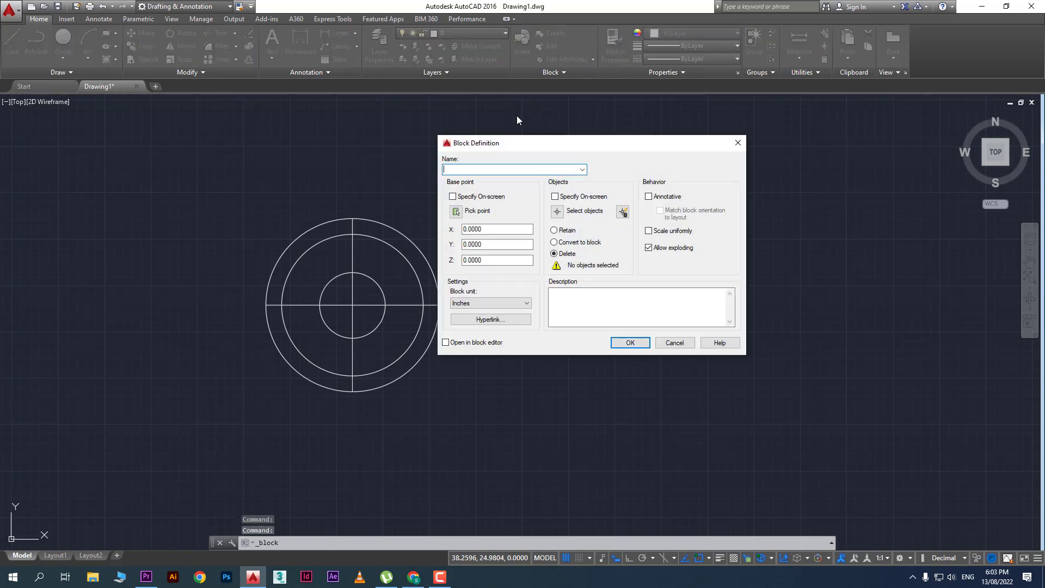
{"action": "left_click_drag", "start_coordinate": [510, 148], "coordinate": [489, 148]}
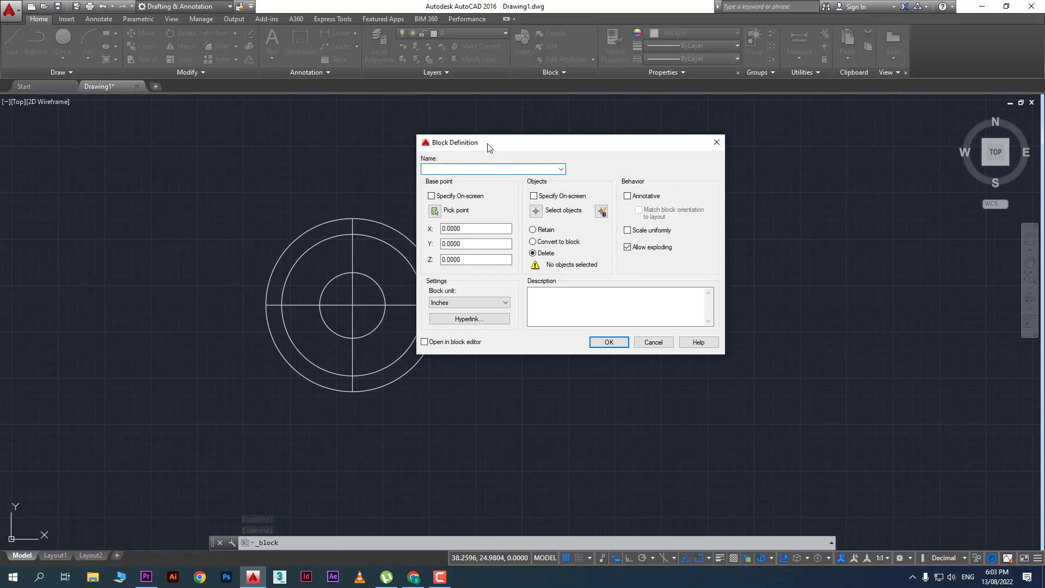
{"action": "left_click", "coordinate": [654, 342]}
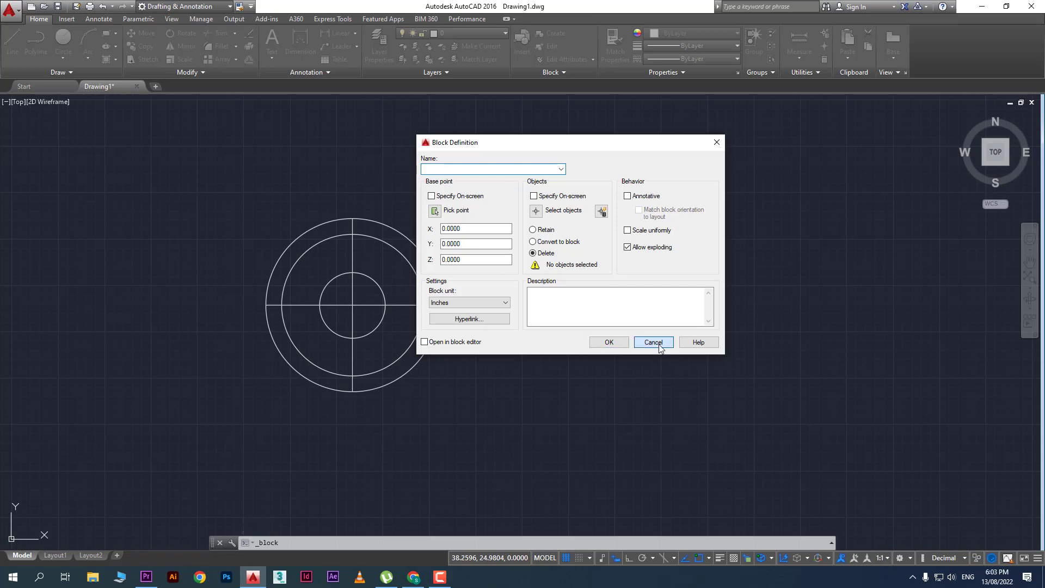
Start a block definition named shape1 with its base point at the centre of the concentric circles
{"action": "type", "text": "b"}
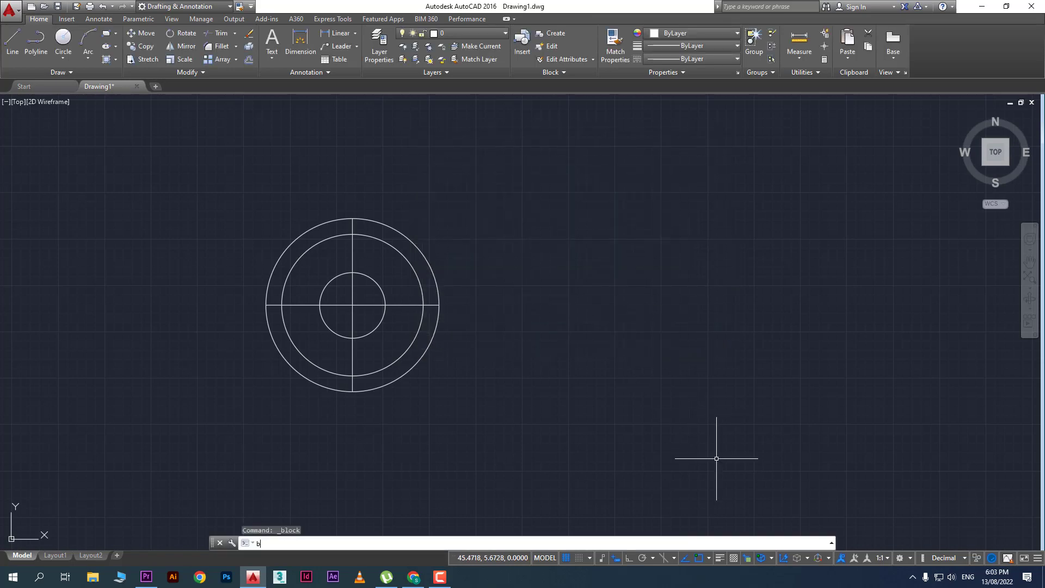
{"action": "key", "text": "Return"}
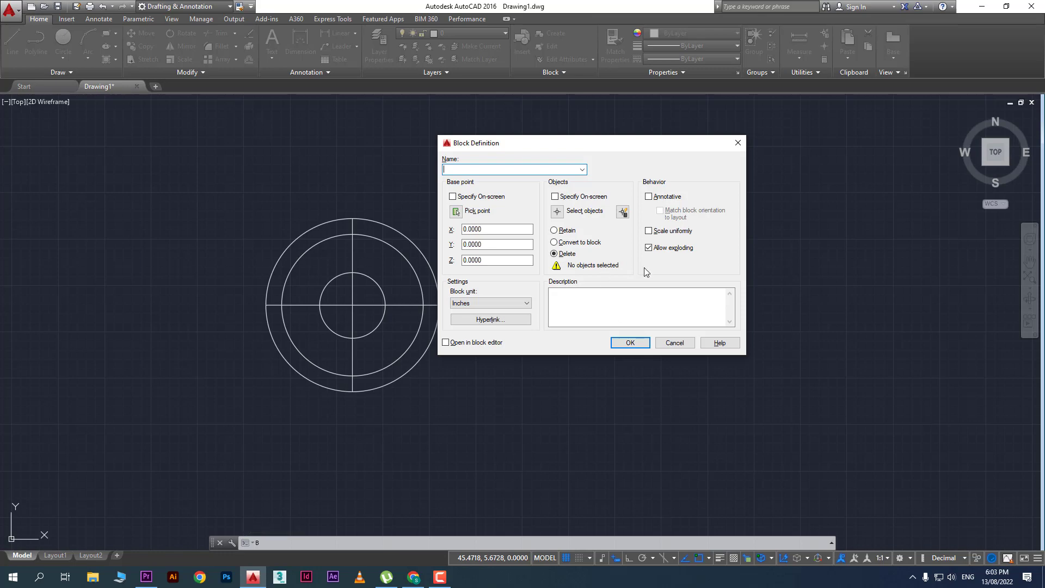
{"action": "left_click_drag", "start_coordinate": [514, 149], "coordinate": [553, 193]}
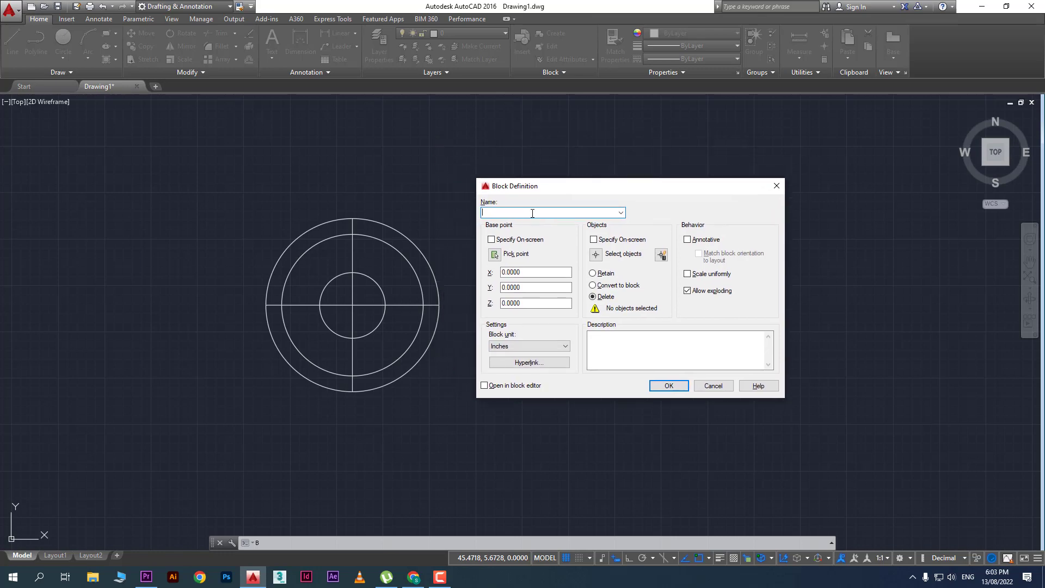
{"action": "type", "text": "shape1"}
{"action": "left_click", "coordinate": [495, 254]}
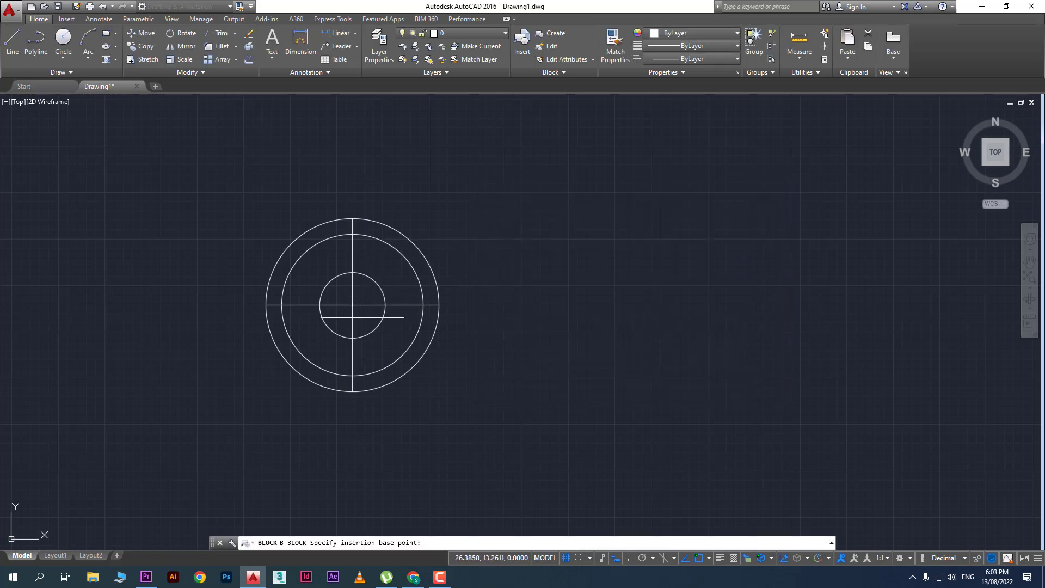
{"action": "left_click", "coordinate": [352, 306]}
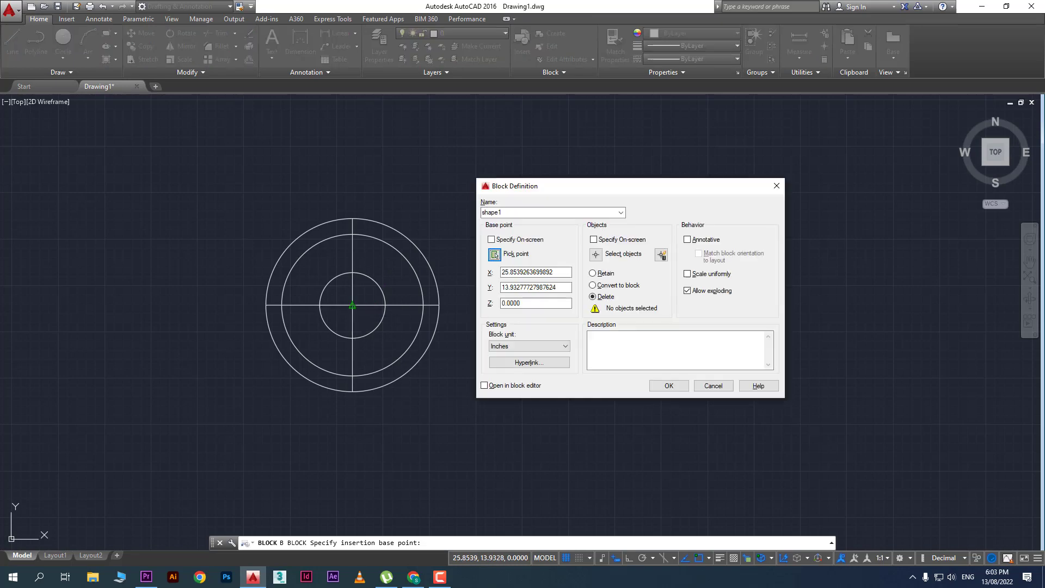
Include all the circles and cross lines in the shape1 block, retain the original objects and create the block
{"action": "left_click", "coordinate": [595, 254]}
{"action": "left_click", "coordinate": [224, 217]}
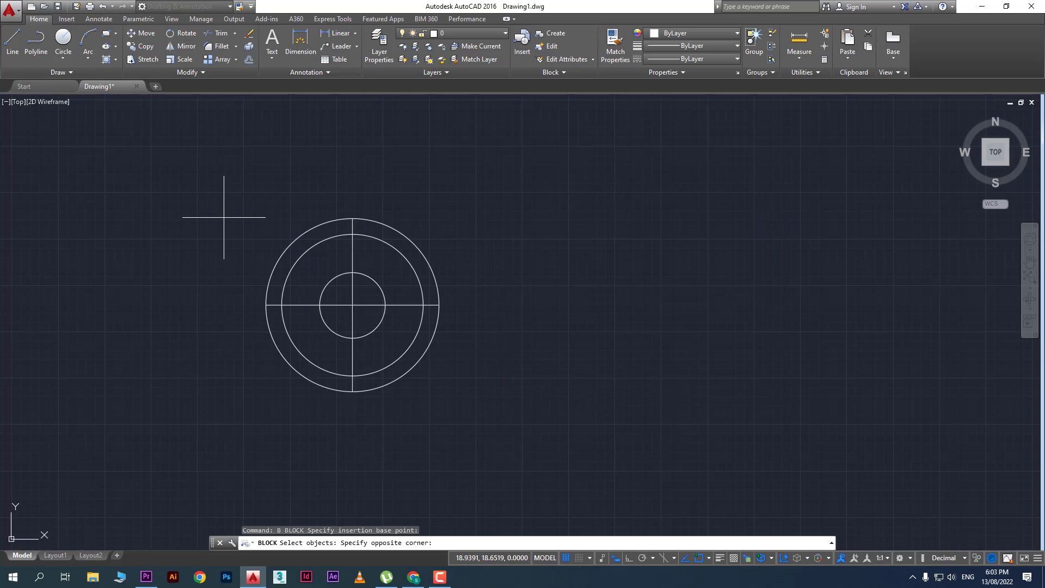
{"action": "left_click", "coordinate": [499, 424]}
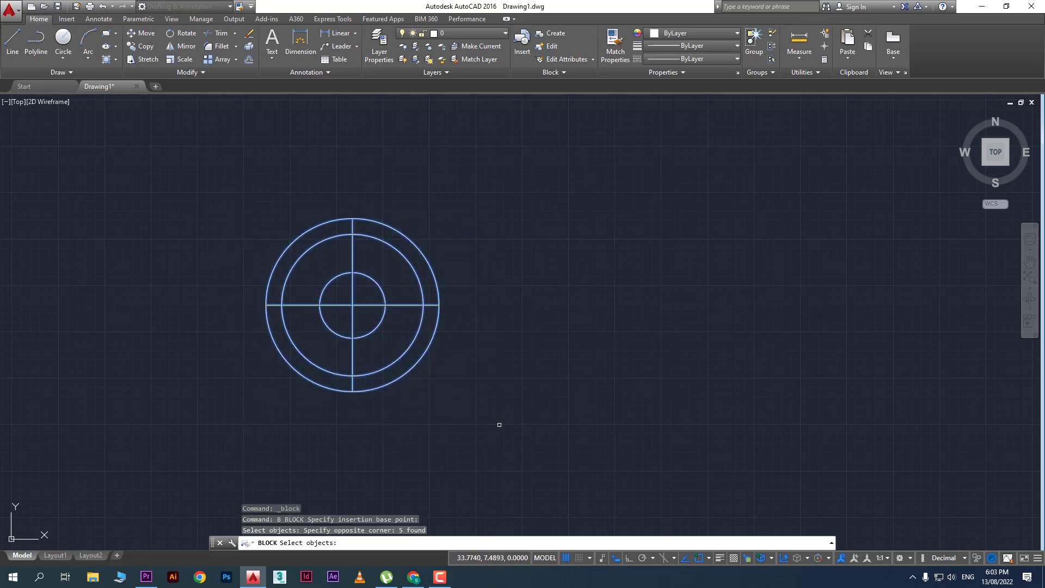
{"action": "key", "text": "Return"}
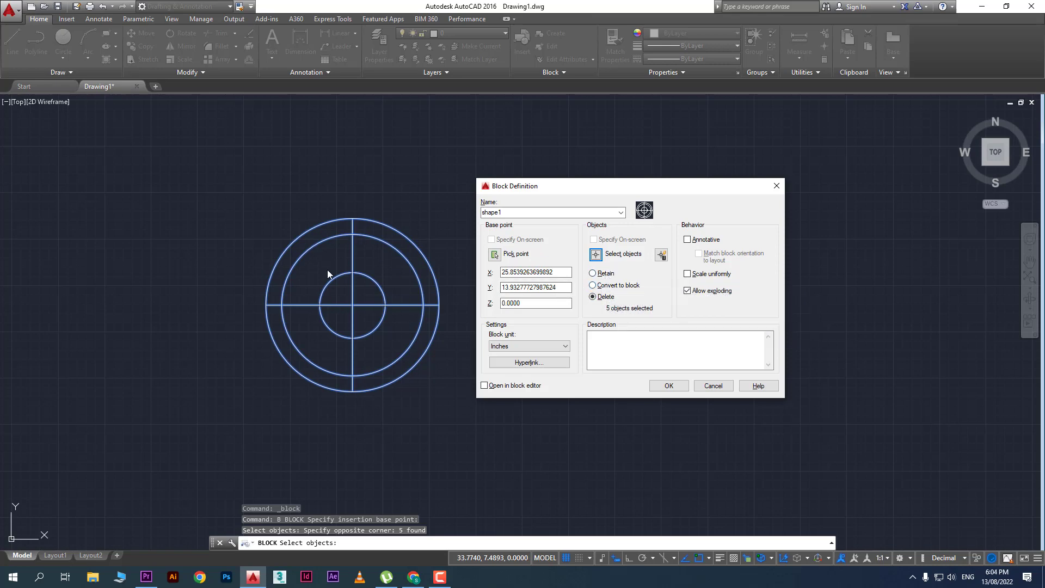
{"action": "left_click", "coordinate": [598, 273]}
{"action": "left_click", "coordinate": [678, 382]}
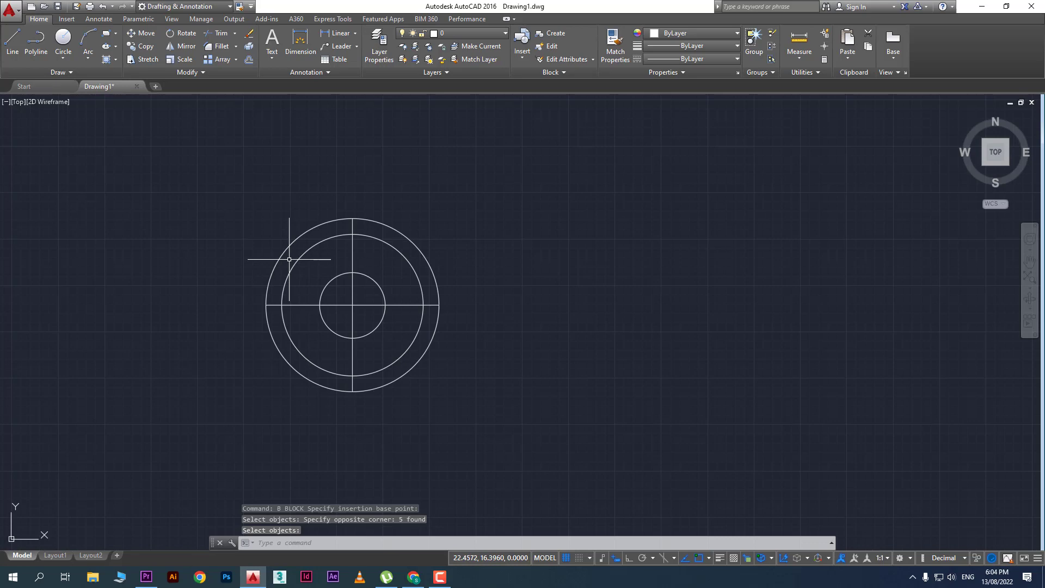
Check by selecting parts of the original figure whether its circles and lines are still separate objects
{"action": "left_click", "coordinate": [373, 273]}
{"action": "left_click", "coordinate": [323, 244]}
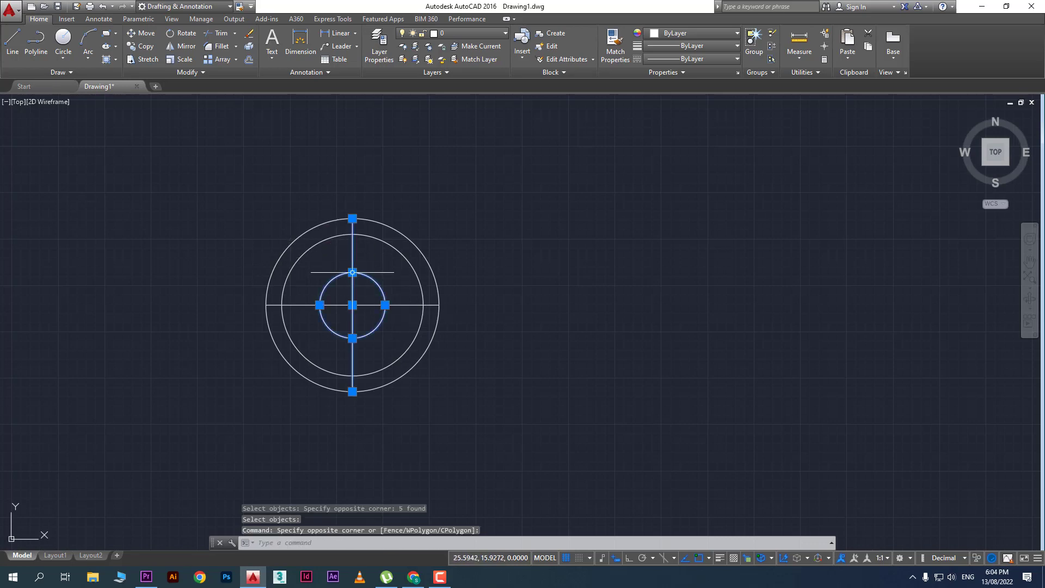
{"action": "key", "text": "Escape"}
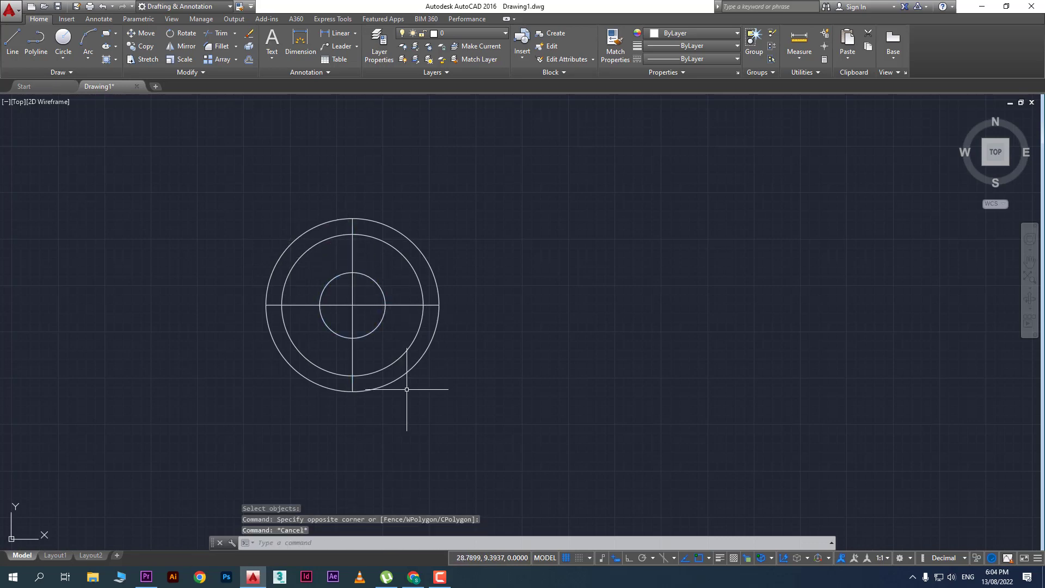
{"action": "left_click", "coordinate": [384, 354]}
{"action": "left_click", "coordinate": [361, 311]}
{"action": "key", "text": "Escape"}
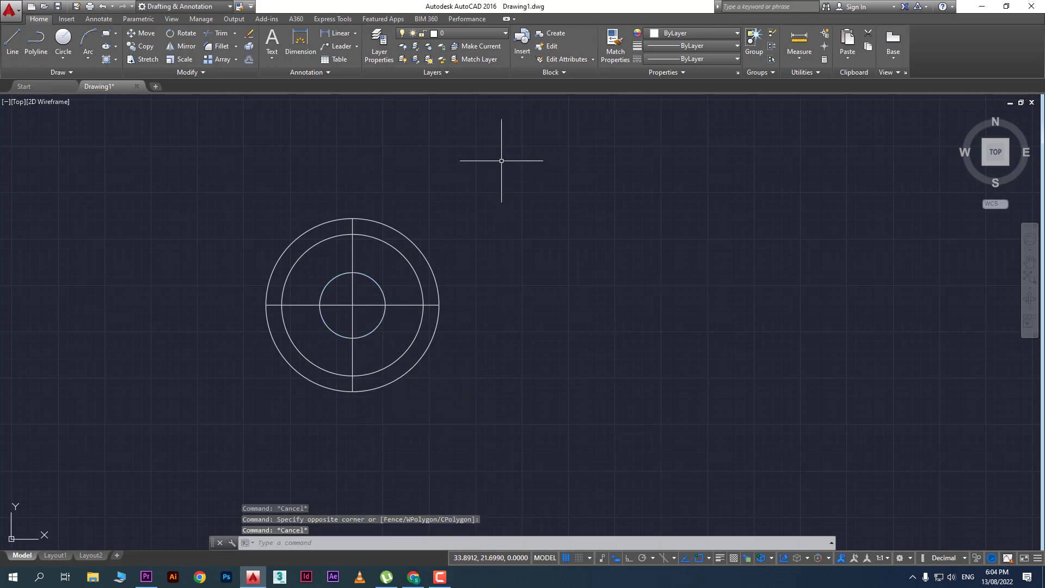
Insert the shape1 block beside the original figure, slightly higher and to its right
{"action": "left_click", "coordinate": [521, 57]}
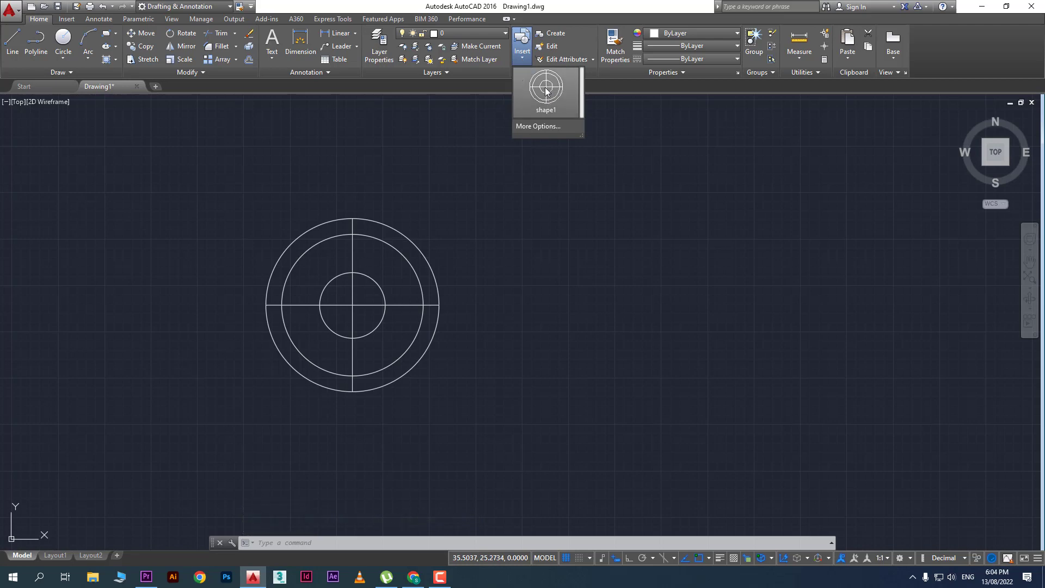
{"action": "left_click", "coordinate": [544, 92]}
{"action": "left_click", "coordinate": [608, 251]}
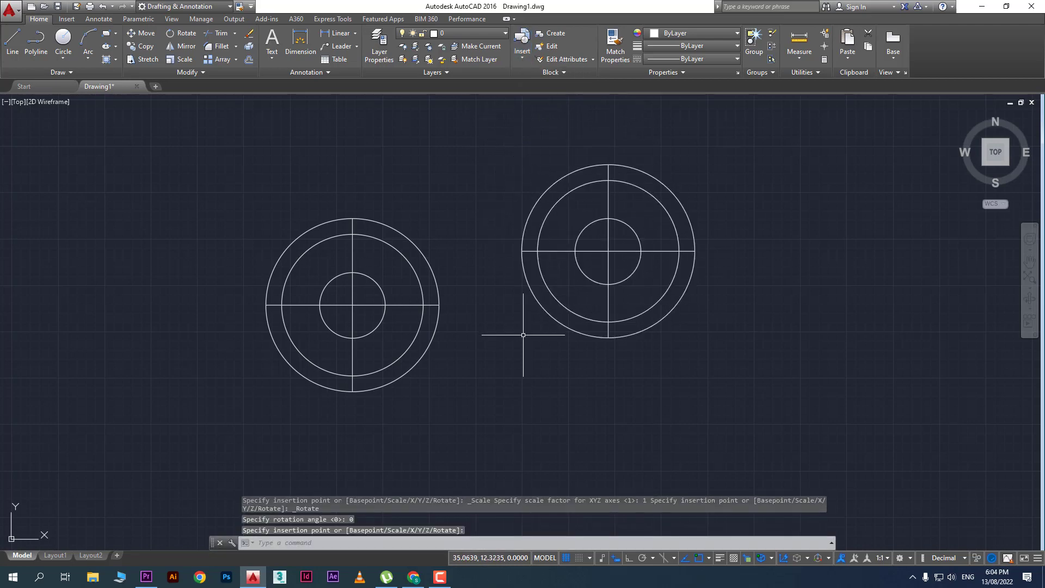
Compare how the inserted shape1 block and the original figure select, clearing each selection
{"action": "left_click", "coordinate": [611, 256]}
{"action": "left_click", "coordinate": [598, 253]}
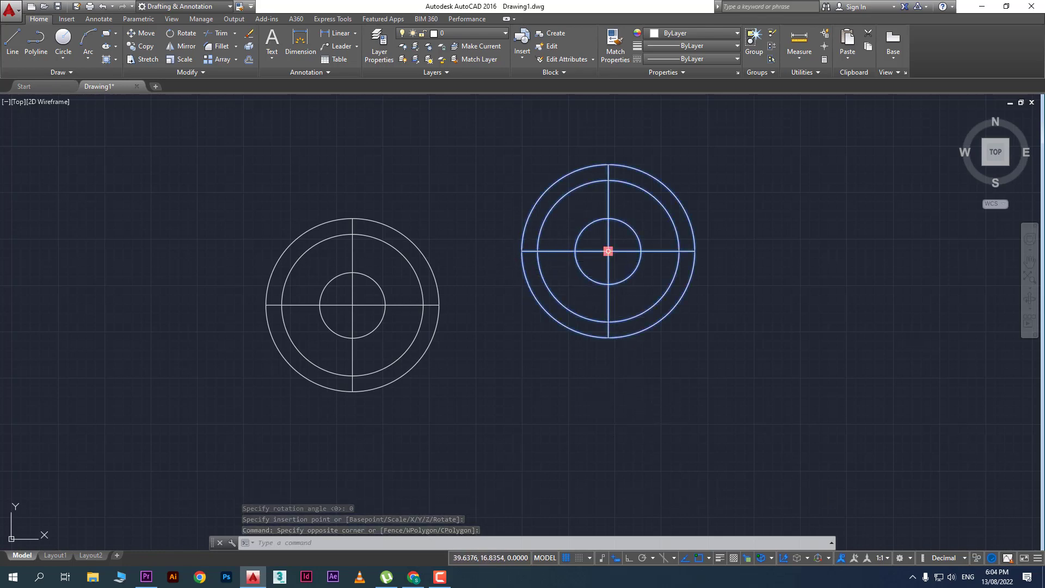
{"action": "key", "text": "Escape"}
{"action": "key", "text": "Escape"}
{"action": "left_click", "coordinate": [408, 394]}
{"action": "left_click", "coordinate": [272, 292]}
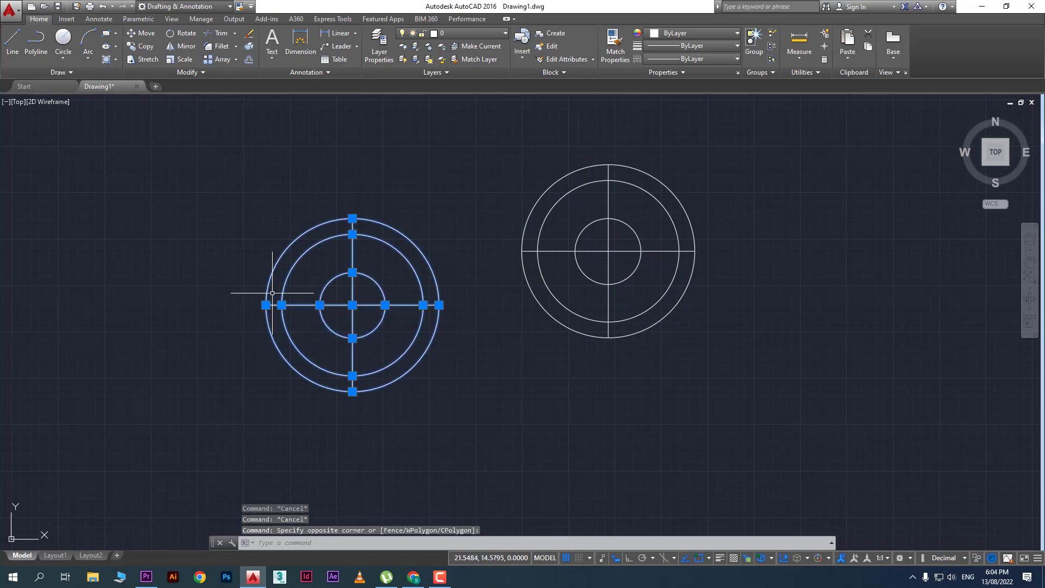
{"action": "key", "text": "Escape"}
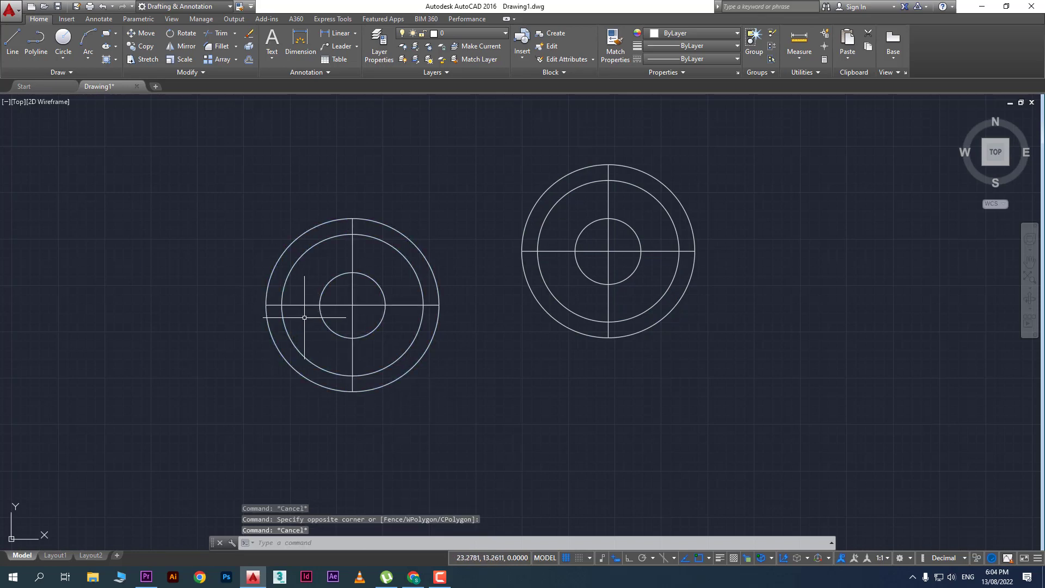
{"action": "left_click", "coordinate": [371, 279]}
{"action": "key", "text": "Escape"}
Erase the small inner circle and both cross lines from the original figure
{"action": "left_click", "coordinate": [396, 333]}
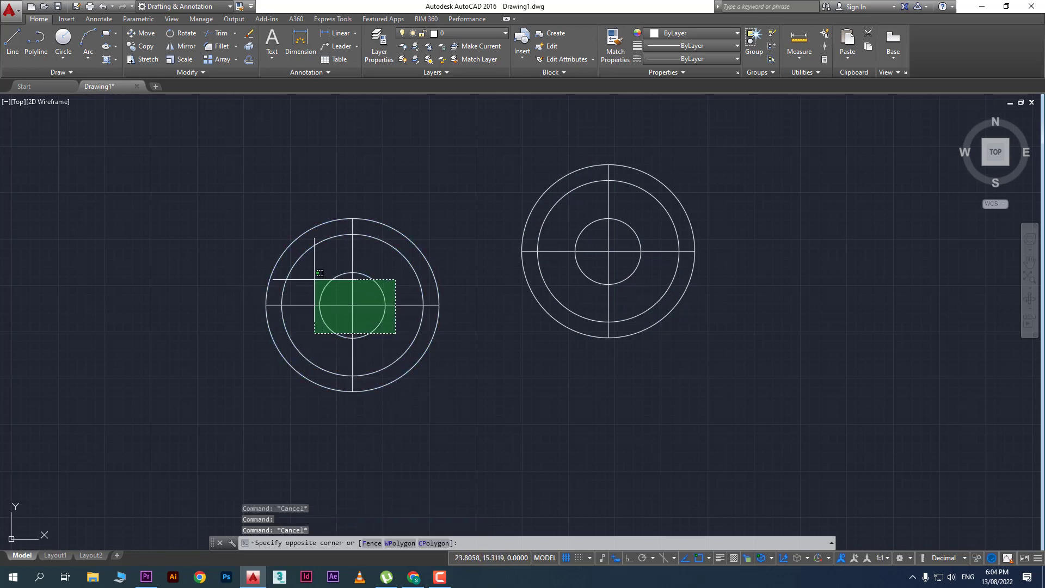
{"action": "left_click", "coordinate": [314, 279]}
{"action": "key", "text": "Delete"}
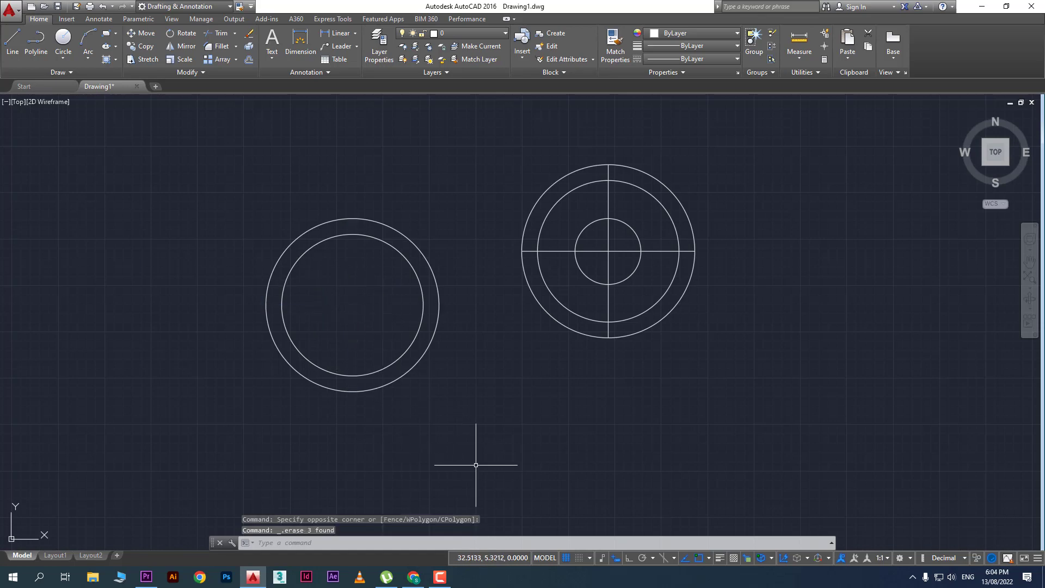
Start a block definition named shape2 with its base point at the common centre of the two remaining original circles, selecting both circles as its objects
{"action": "type", "text": "b"}
{"action": "key", "text": "Return"}
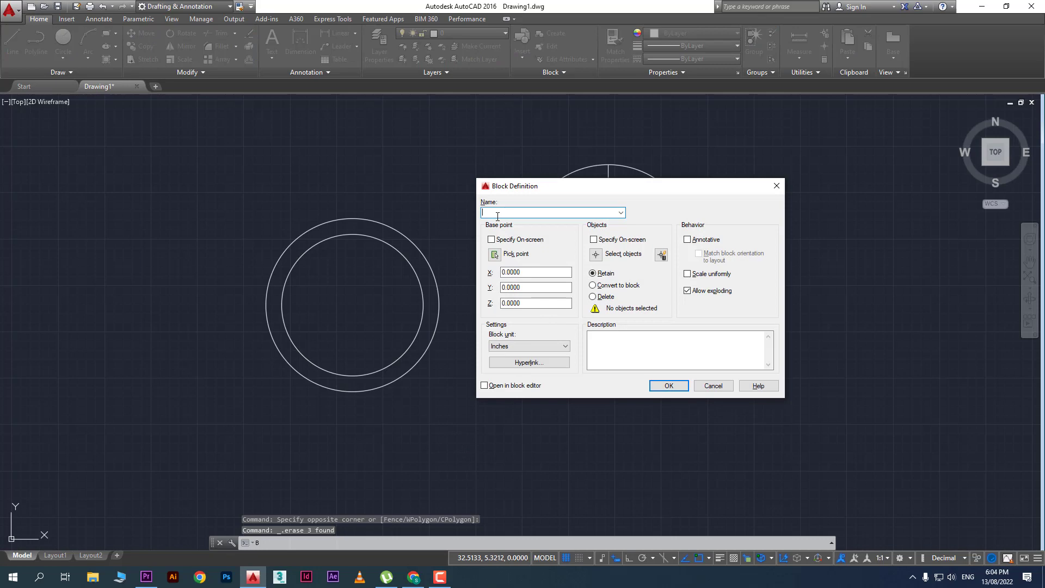
{"action": "type", "text": "shape2"}
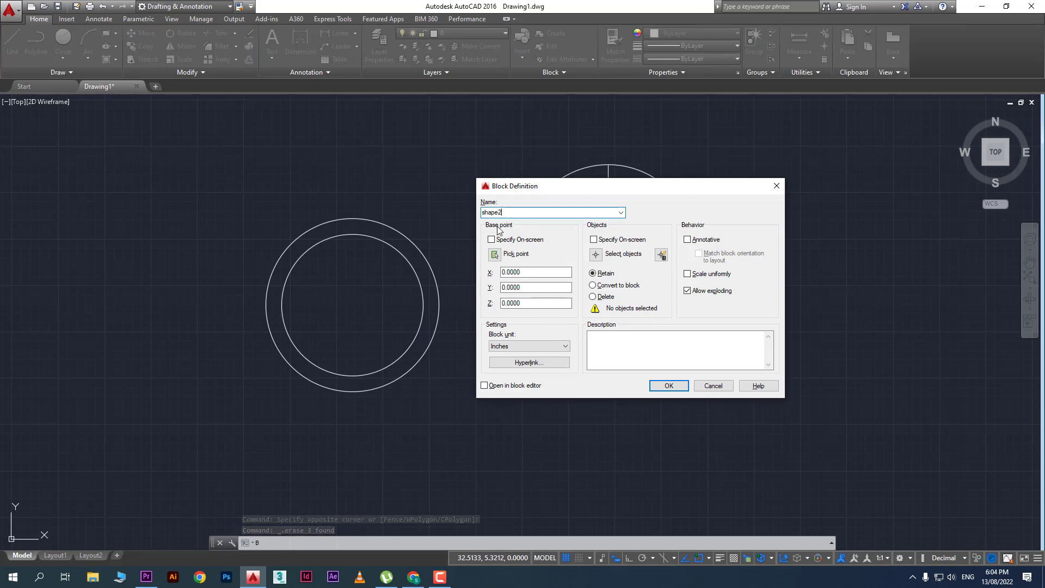
{"action": "left_click", "coordinate": [496, 254]}
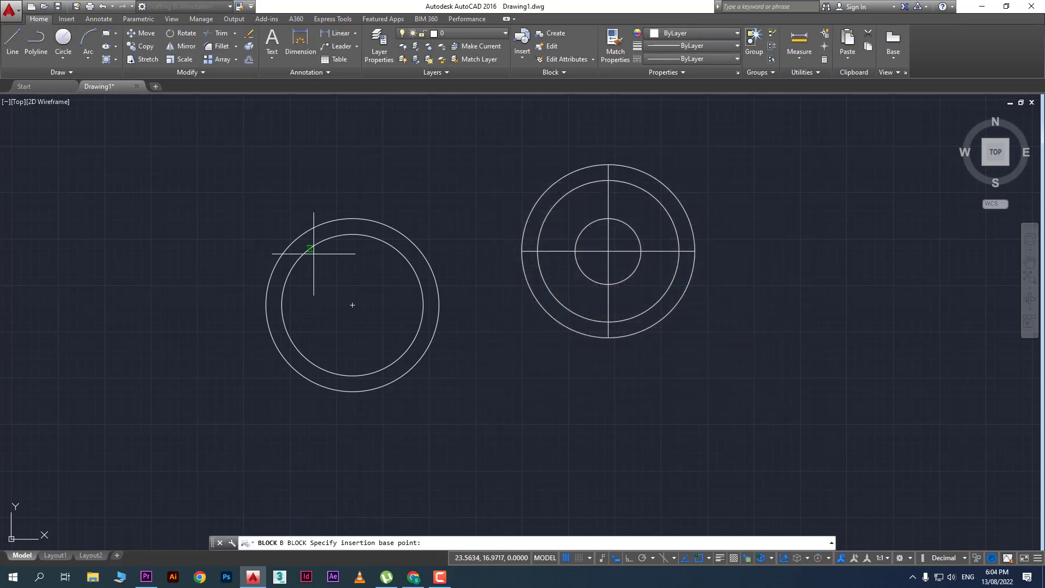
{"action": "left_click", "coordinate": [353, 306]}
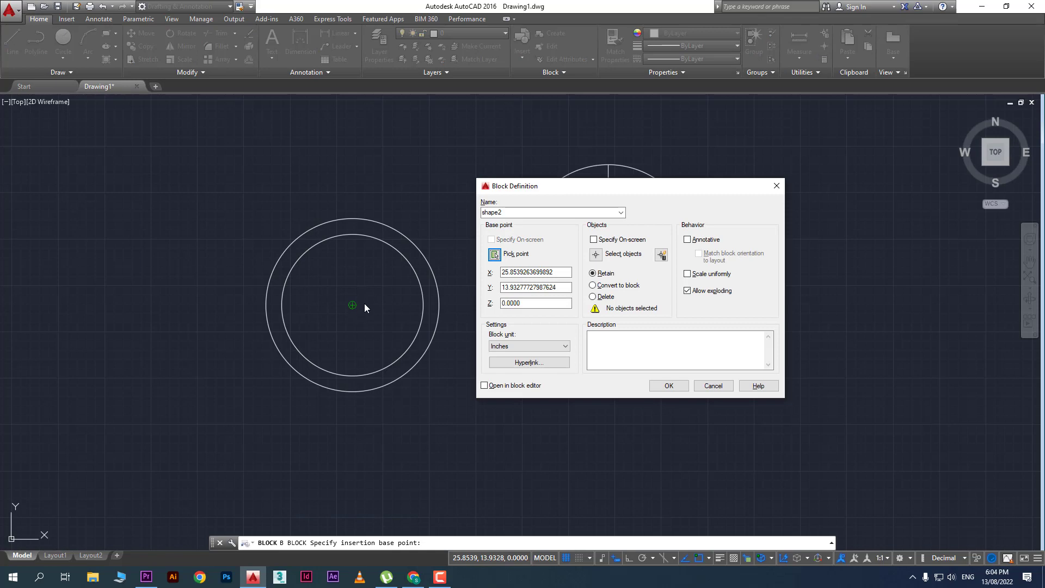
{"action": "left_click", "coordinate": [595, 254]}
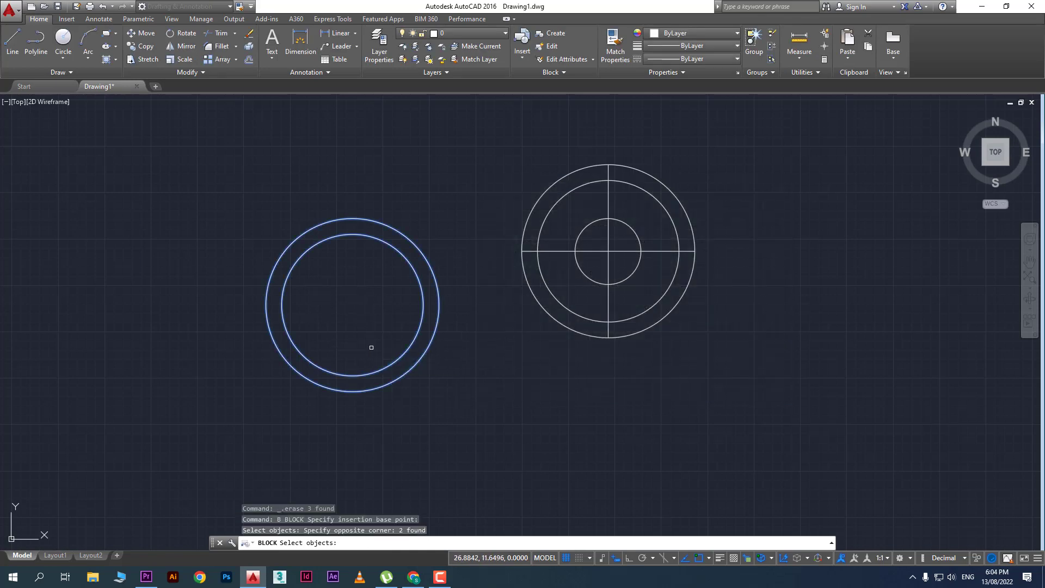
{"action": "key", "text": "Return"}
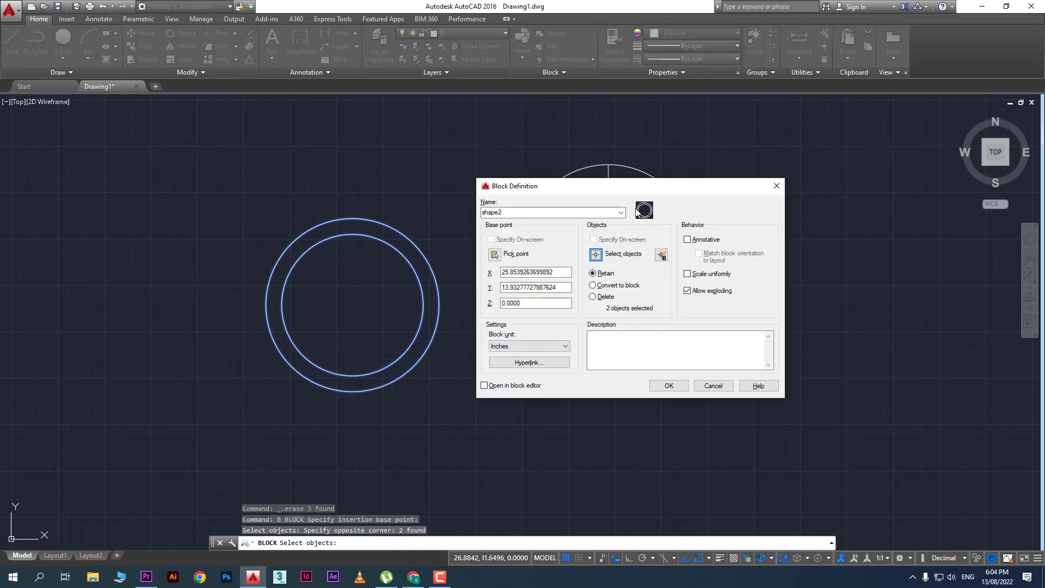
Create the shape2 block with the source objects deleted, the description "about this" and uniform scaling enabled
{"action": "left_click", "coordinate": [614, 286]}
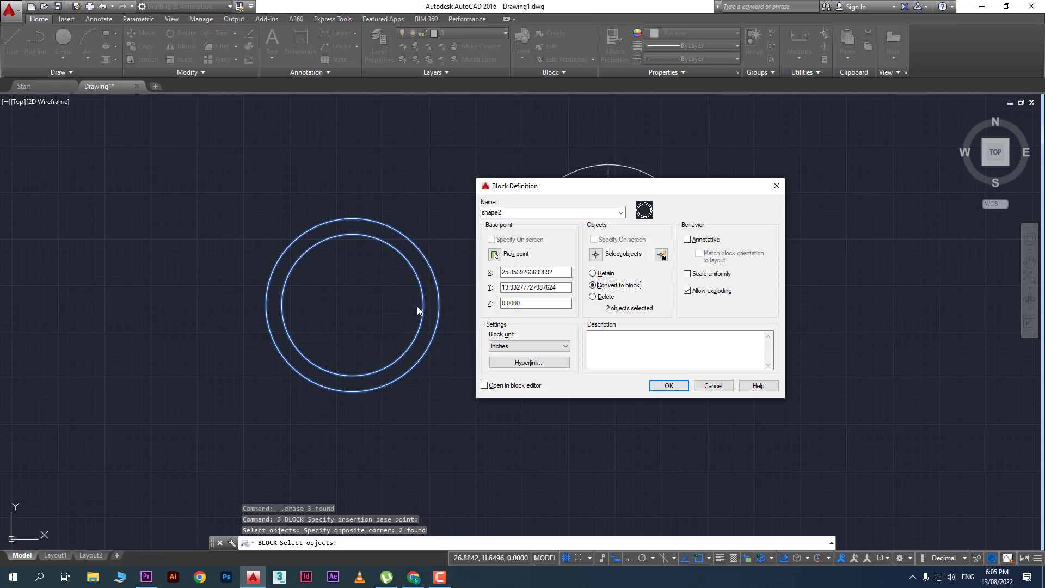
{"action": "key", "text": "Down"}
{"action": "left_click", "coordinate": [645, 344]}
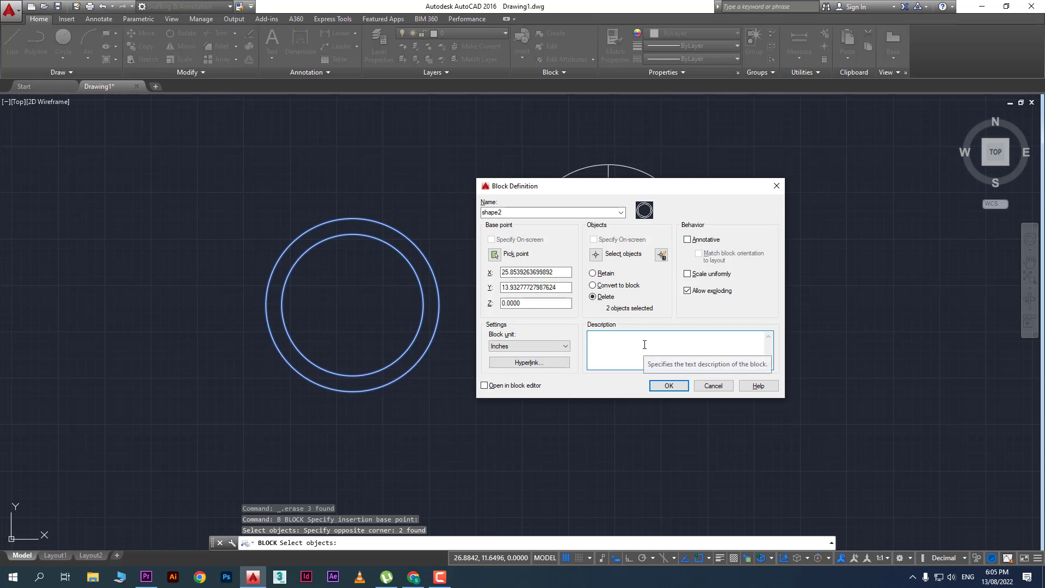
{"action": "type", "text": "about this"}
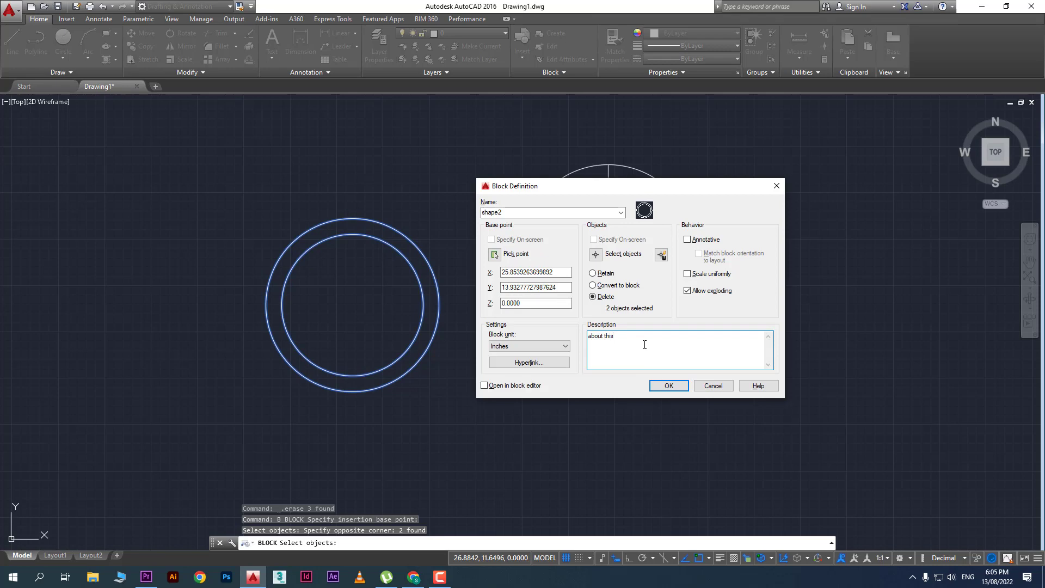
{"action": "left_click", "coordinate": [688, 275]}
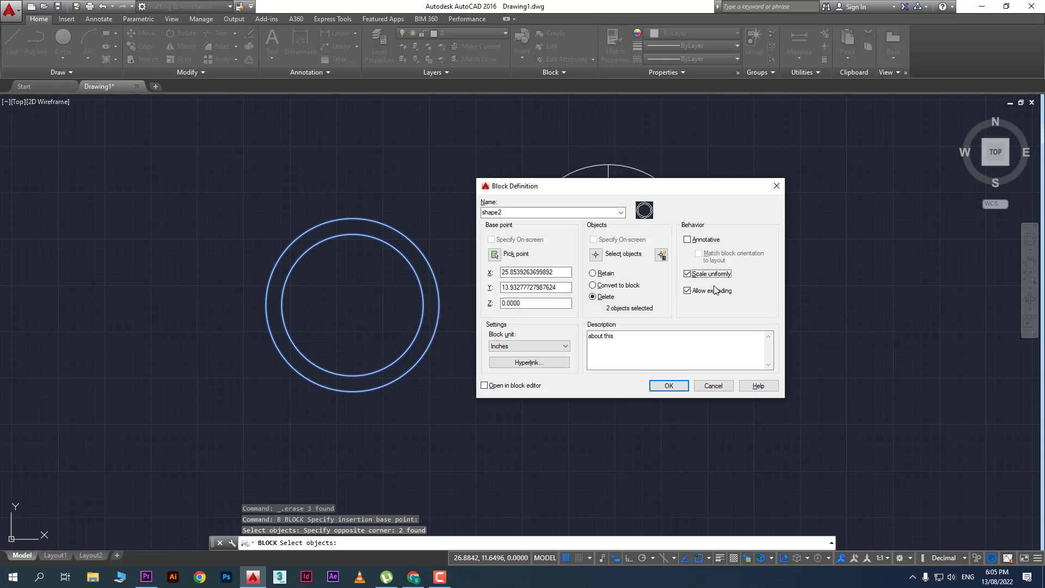
{"action": "left_click", "coordinate": [660, 382]}
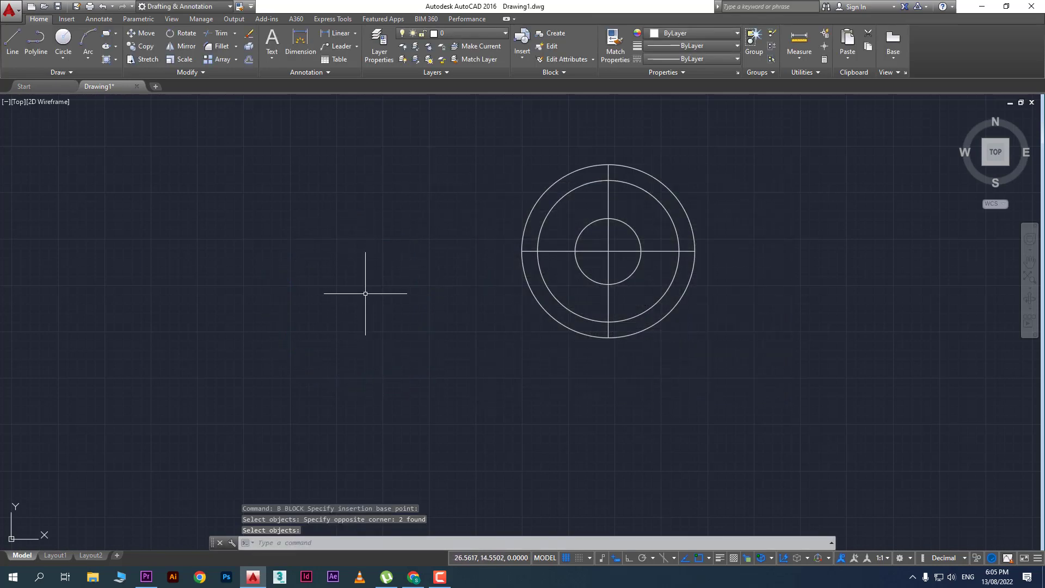
Insert the shape2 block at scale 1 and rotation 0, to the right of and slightly above the shape1 block
{"action": "middle_click_drag", "start_coordinate": [508, 257], "coordinate": [227, 315]}
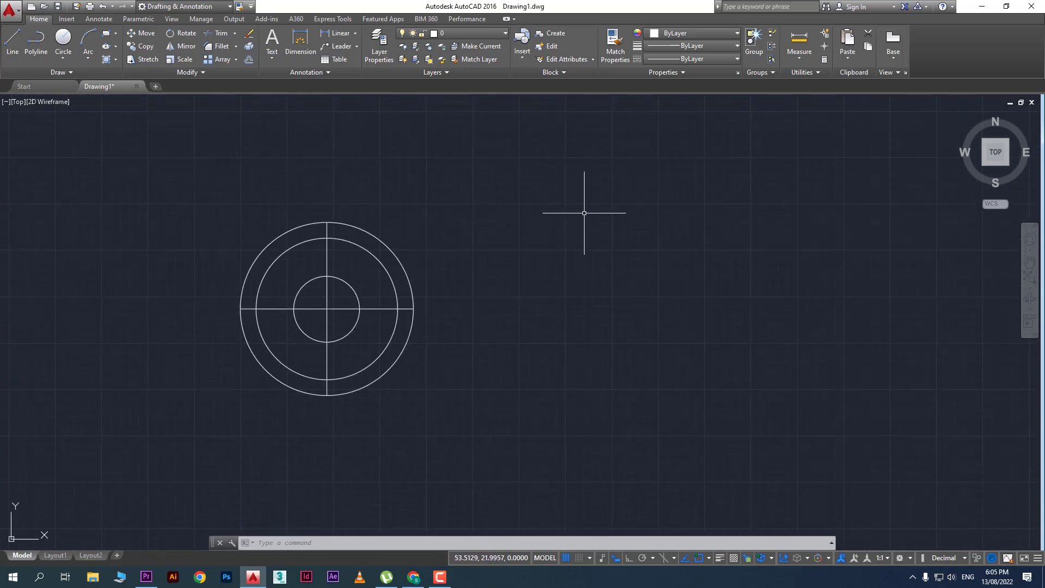
{"action": "type", "text": "i"}
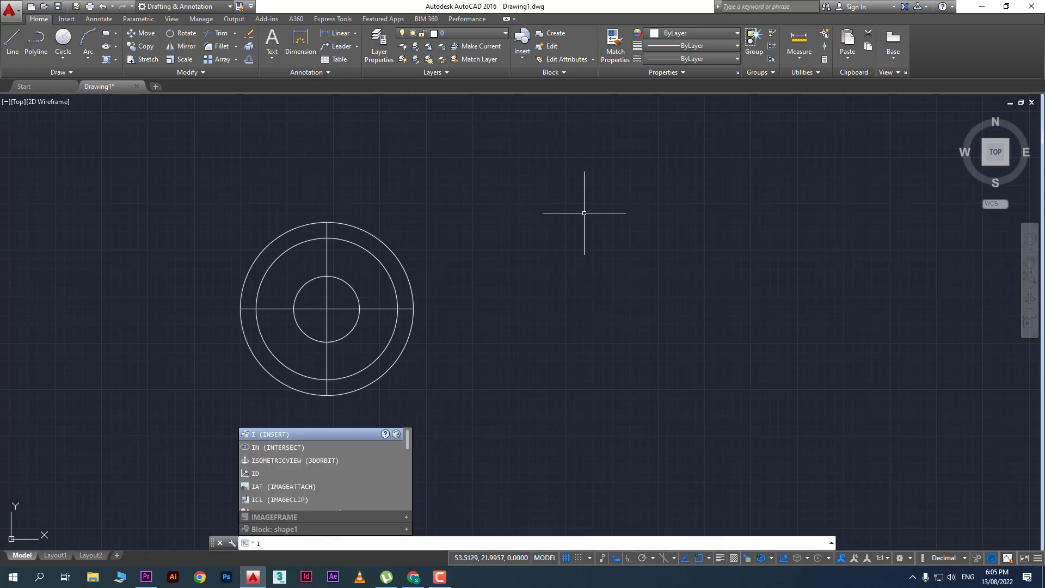
{"action": "key", "text": "Return"}
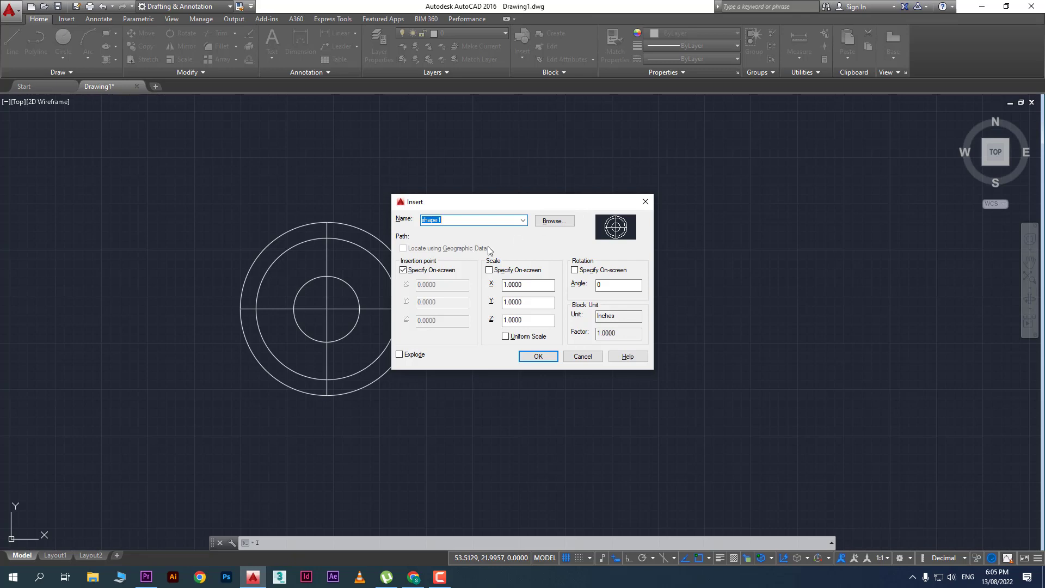
{"action": "left_click", "coordinate": [522, 220]}
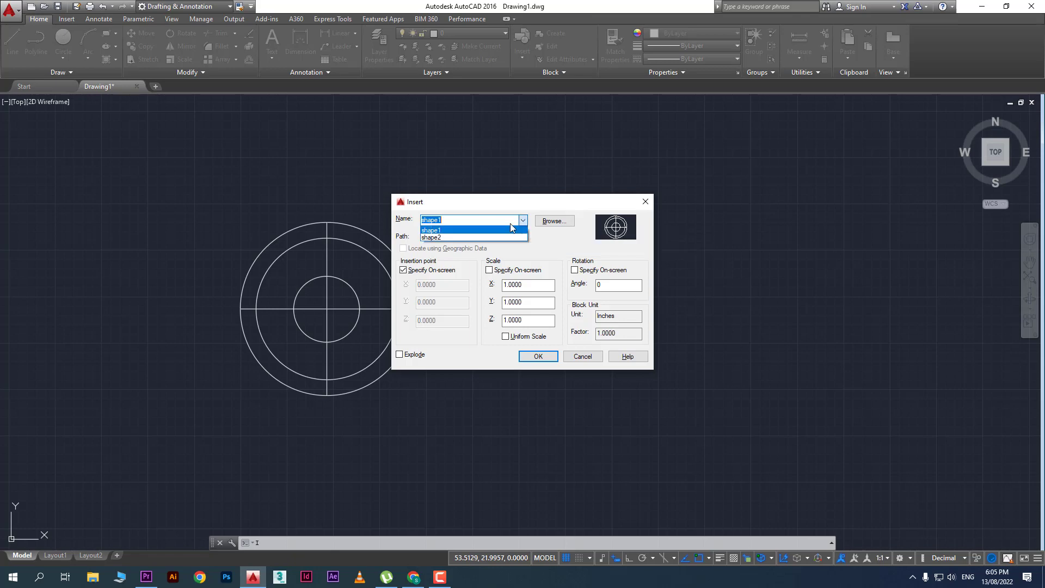
{"action": "left_click", "coordinate": [446, 237]}
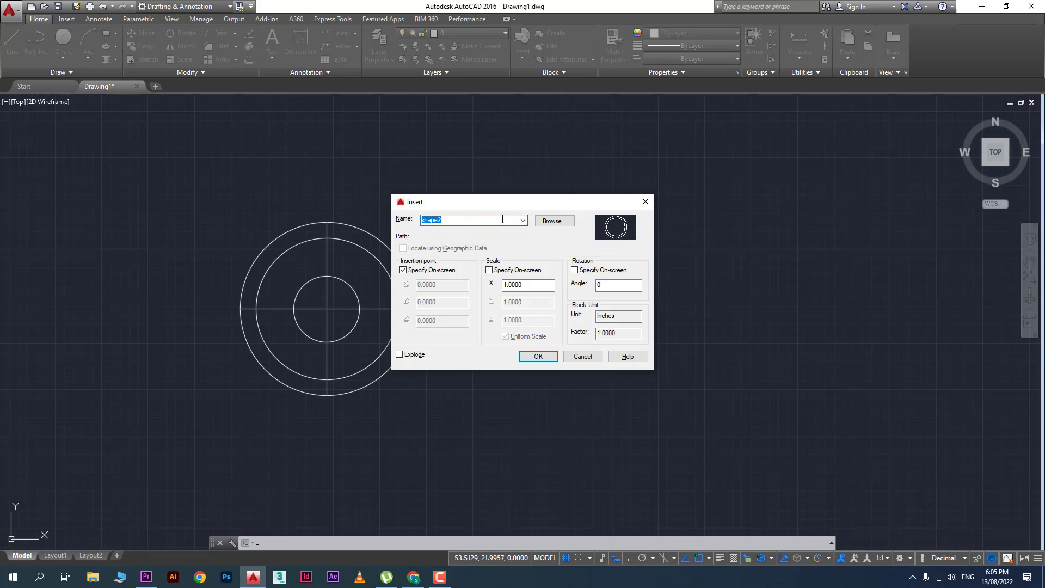
{"action": "left_click", "coordinate": [522, 220]}
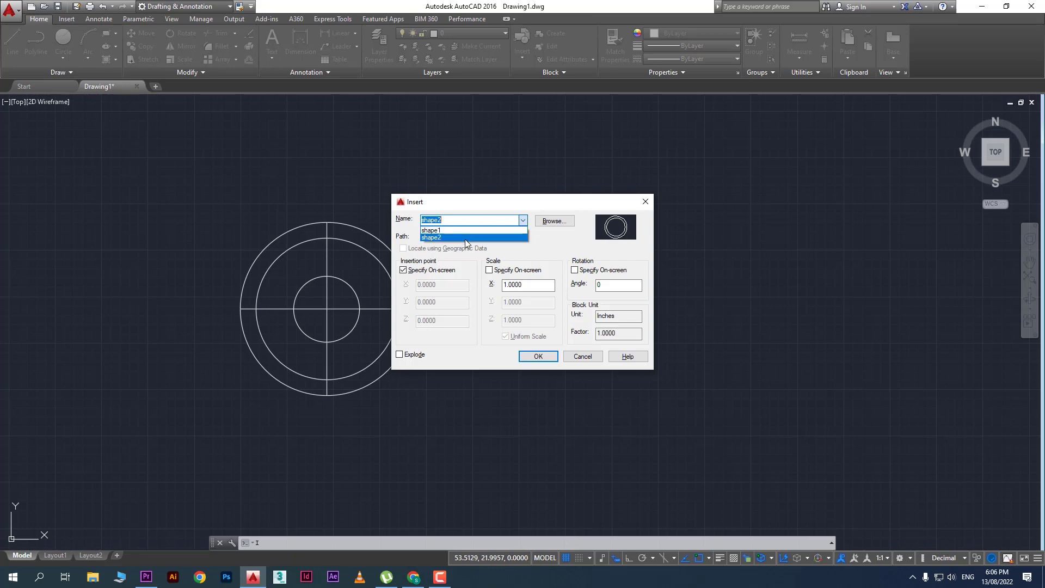
{"action": "left_click", "coordinate": [466, 238]}
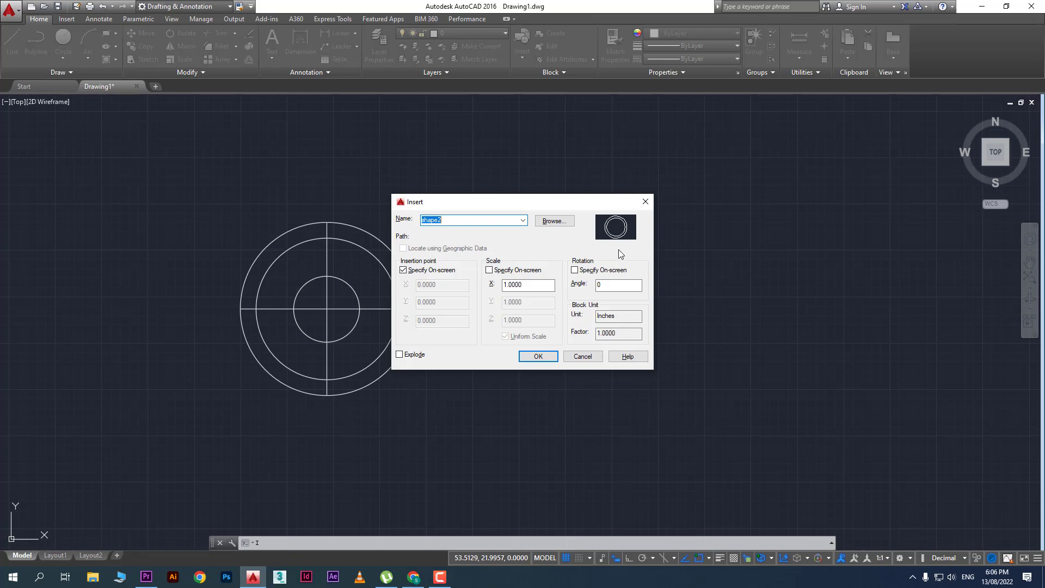
{"action": "left_click", "coordinate": [539, 356]}
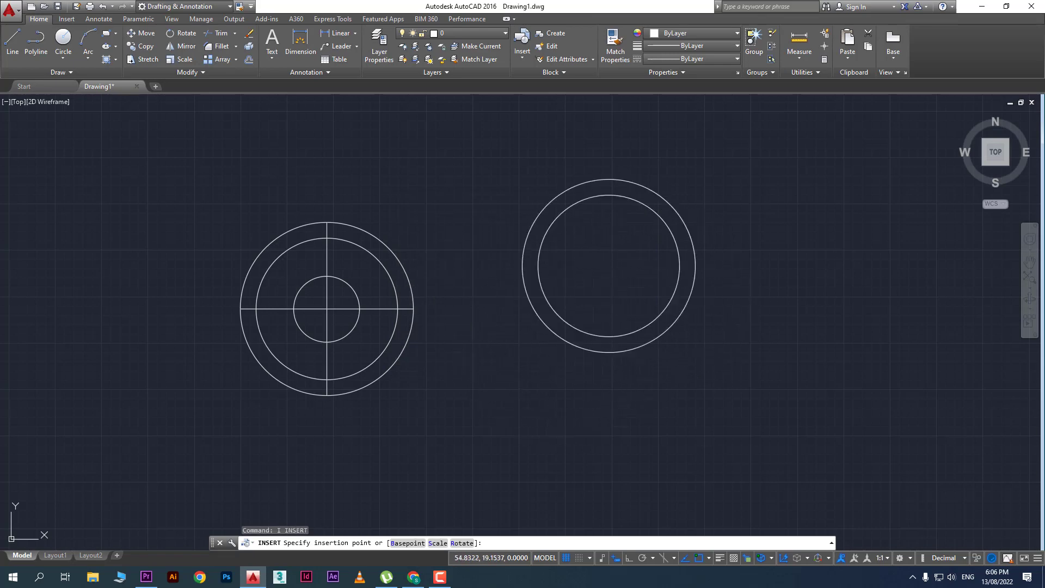
{"action": "left_click", "coordinate": [609, 265]}
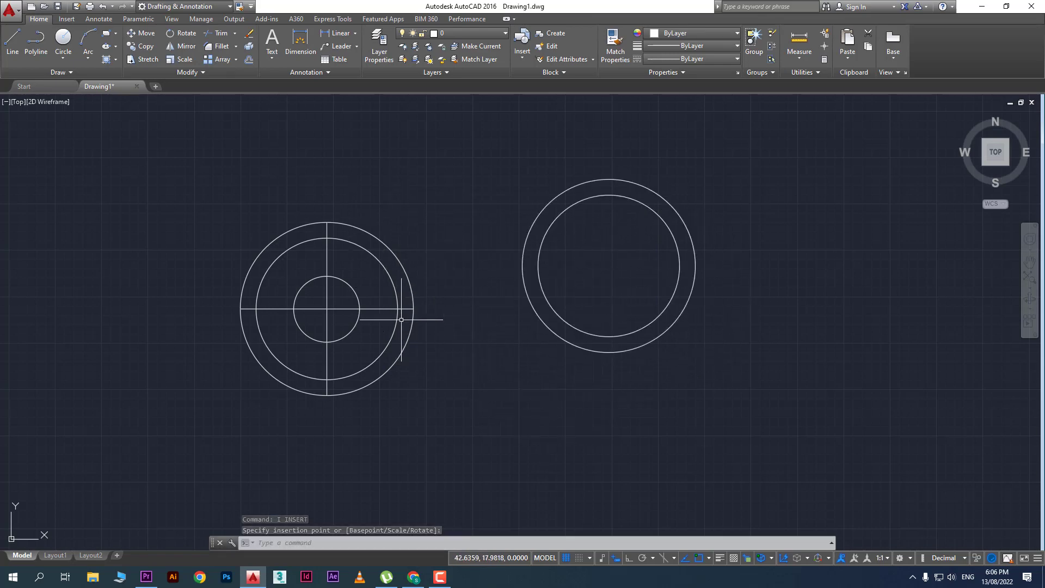
Check how the shape1 and shape2 blocks respond to selection, clearing each selection
{"action": "left_click", "coordinate": [420, 380]}
{"action": "left_click", "coordinate": [349, 327]}
{"action": "key", "text": "Escape"}
{"action": "left_click_drag", "start_coordinate": [620, 401], "coordinate": [554, 300]}
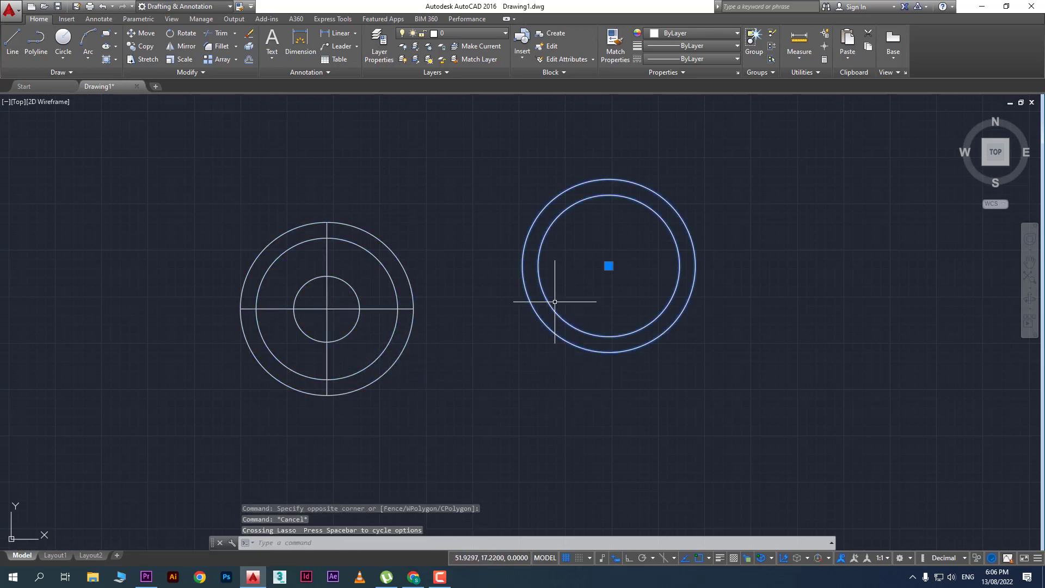
{"action": "left_click", "coordinate": [554, 301]}
{"action": "key", "text": "Escape"}
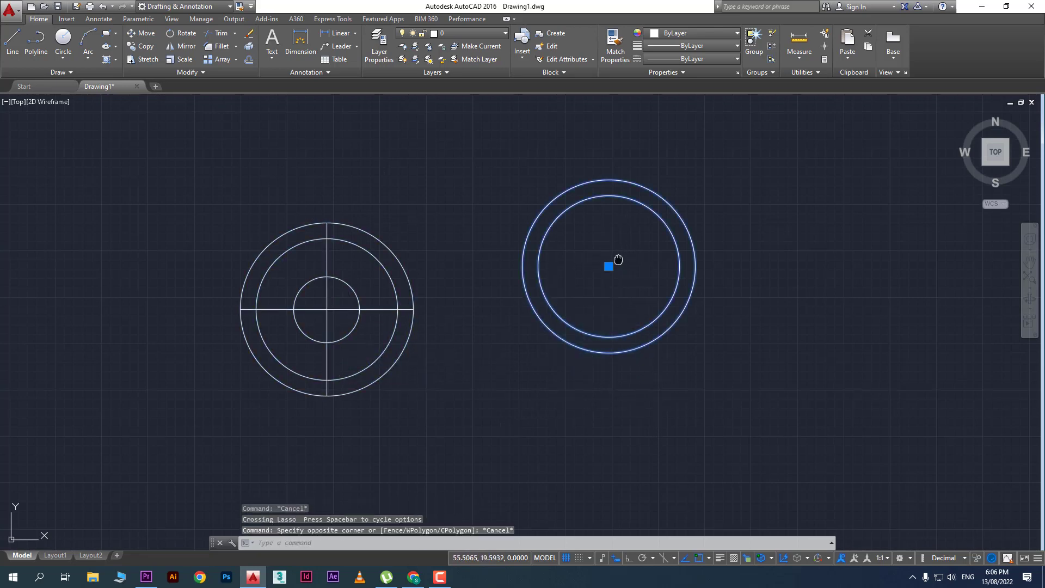
{"action": "middle_click_drag", "start_coordinate": [614, 261], "coordinate": [435, 319]}
{"action": "key", "text": "Escape"}
Explode the inserted shape2 block and check by selection that its circles are separate objects
{"action": "type", "text": "x"}
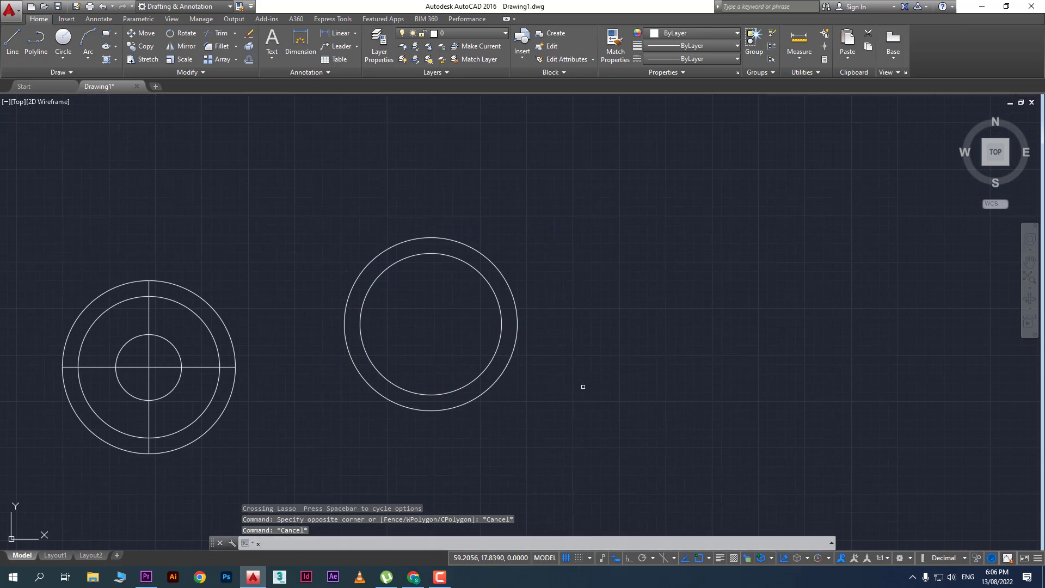
{"action": "key", "text": "Return"}
{"action": "left_click", "coordinate": [626, 389]}
{"action": "left_click", "coordinate": [420, 350]}
{"action": "key", "text": "Return"}
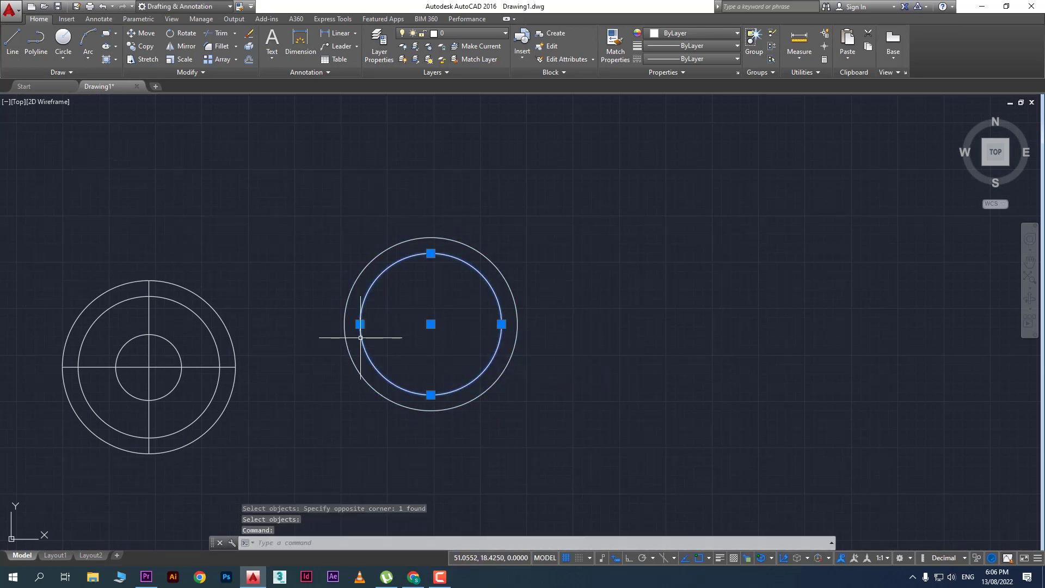
{"action": "key", "text": "Escape"}
{"action": "key", "text": "Escape"}
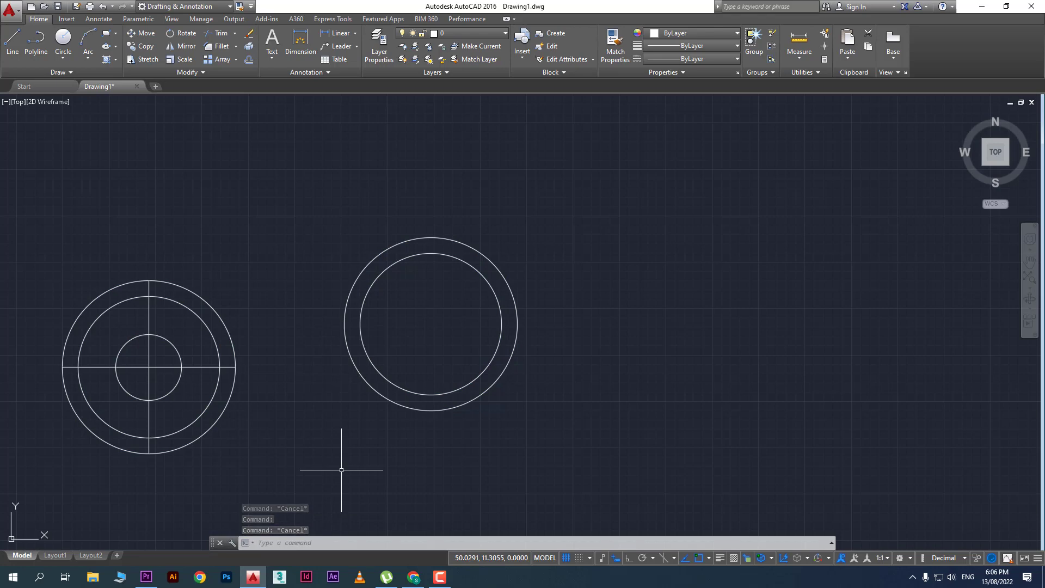
Open DesignCenter and browse to the DesignCenter folder inside the AutoCAD 2016 Sample\en-us folder
{"action": "middle_click_drag", "start_coordinate": [206, 344], "coordinate": [254, 322]}
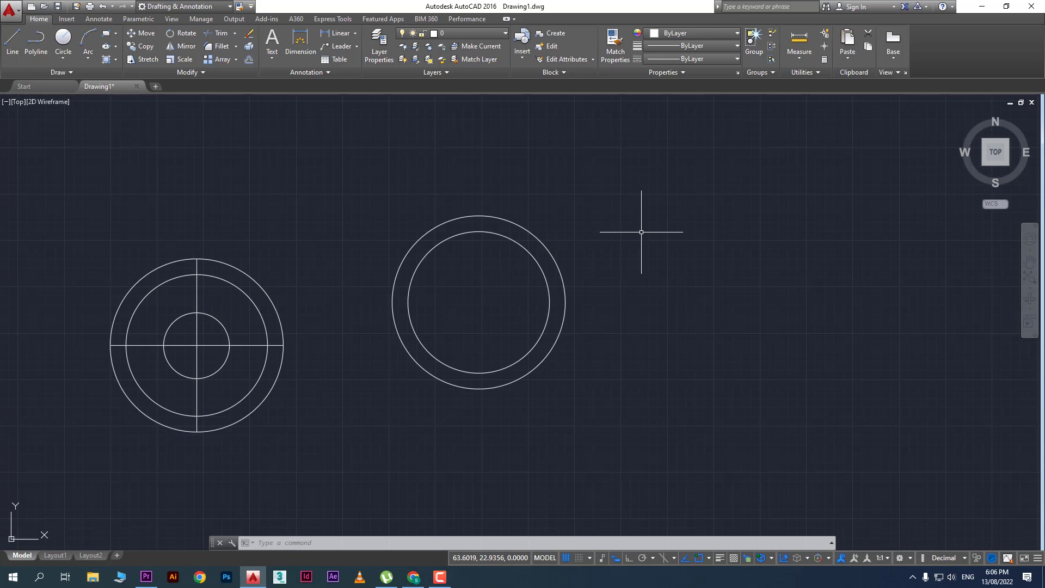
{"action": "type", "text": "DC"}
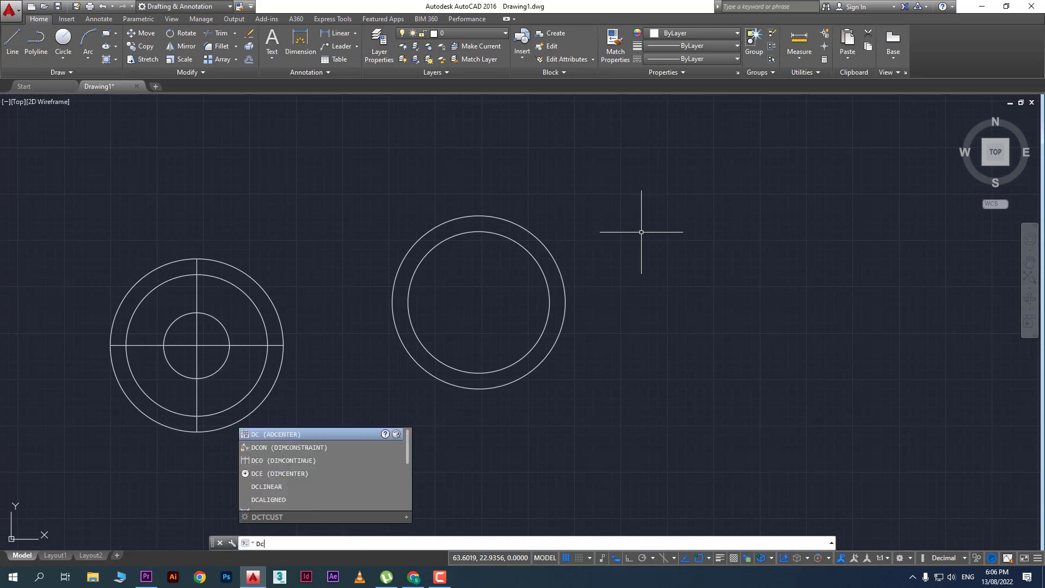
{"action": "key", "text": "Return"}
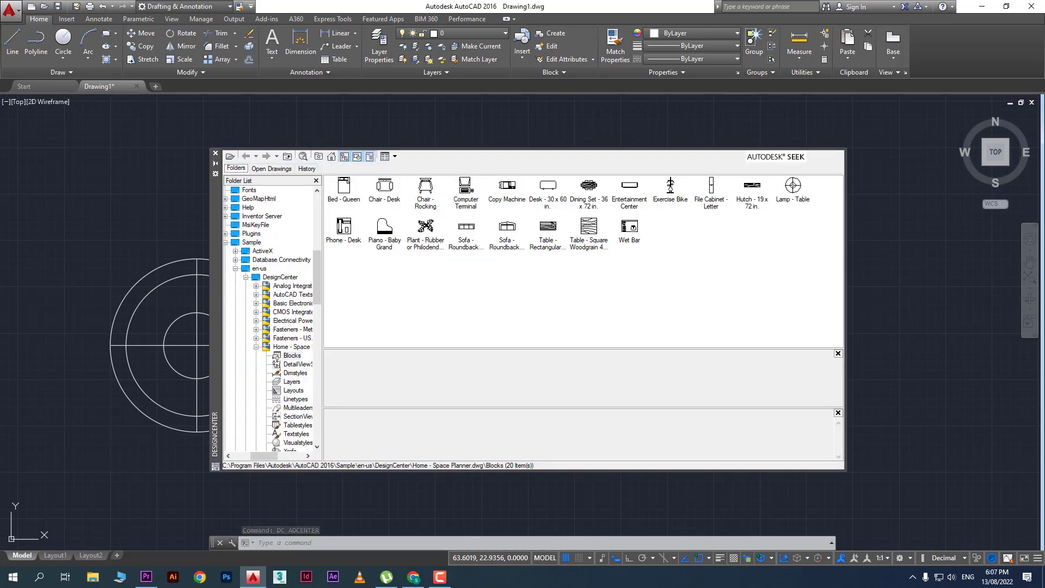
{"action": "left_click", "coordinate": [264, 270]}
{"action": "left_click", "coordinate": [266, 277]}
{"action": "left_click", "coordinate": [267, 269]}
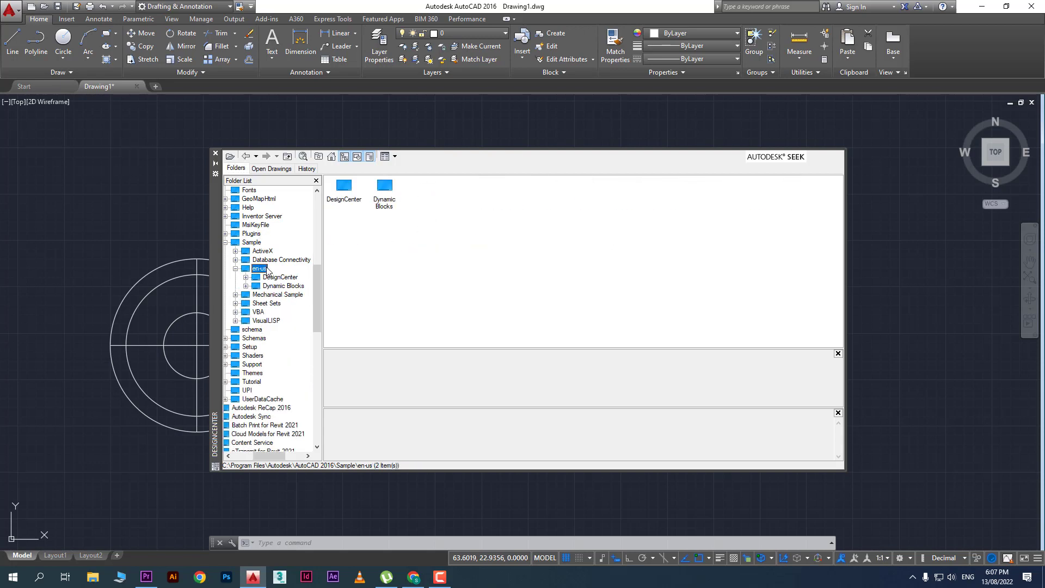
{"action": "left_click", "coordinate": [336, 200]}
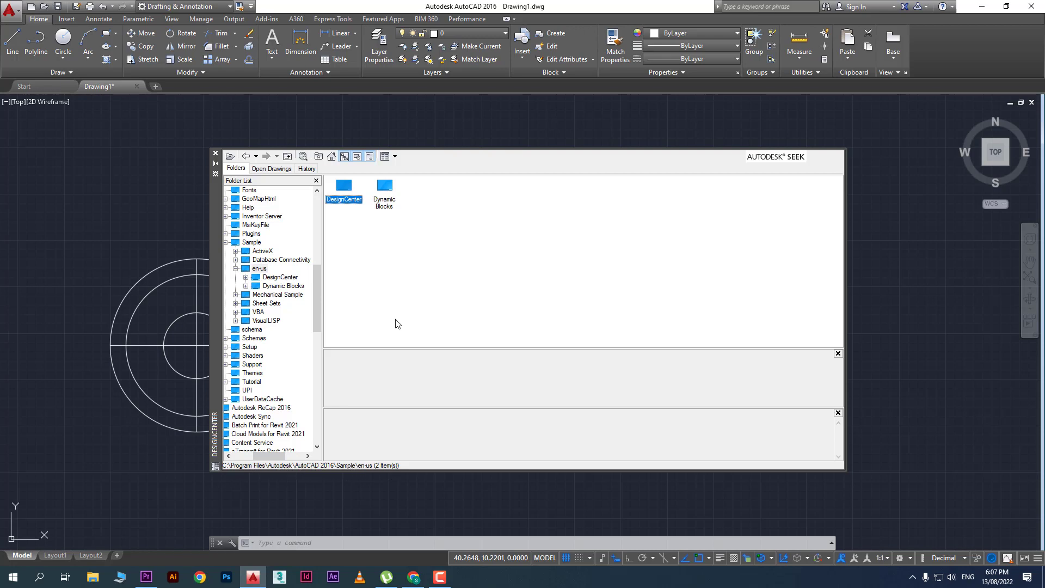
{"action": "double_click", "coordinate": [348, 189]}
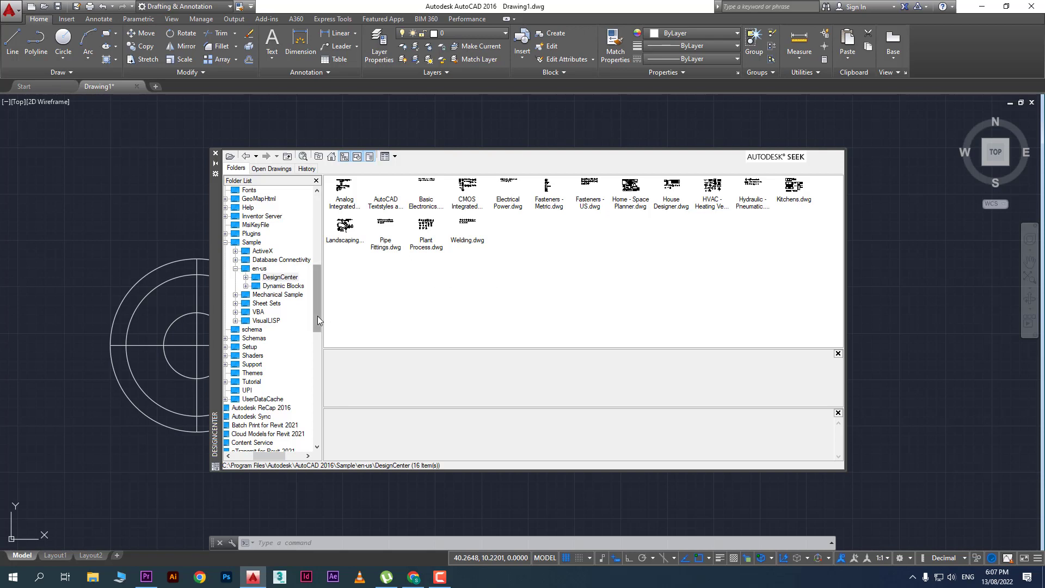
Examine the folder path in the tree and preview the Home - Space Planner, House Designer and HVAC sample drawings
{"action": "left_click_drag", "start_coordinate": [318, 316], "coordinate": [317, 245]}
{"action": "left_click_drag", "start_coordinate": [270, 462], "coordinate": [251, 461]}
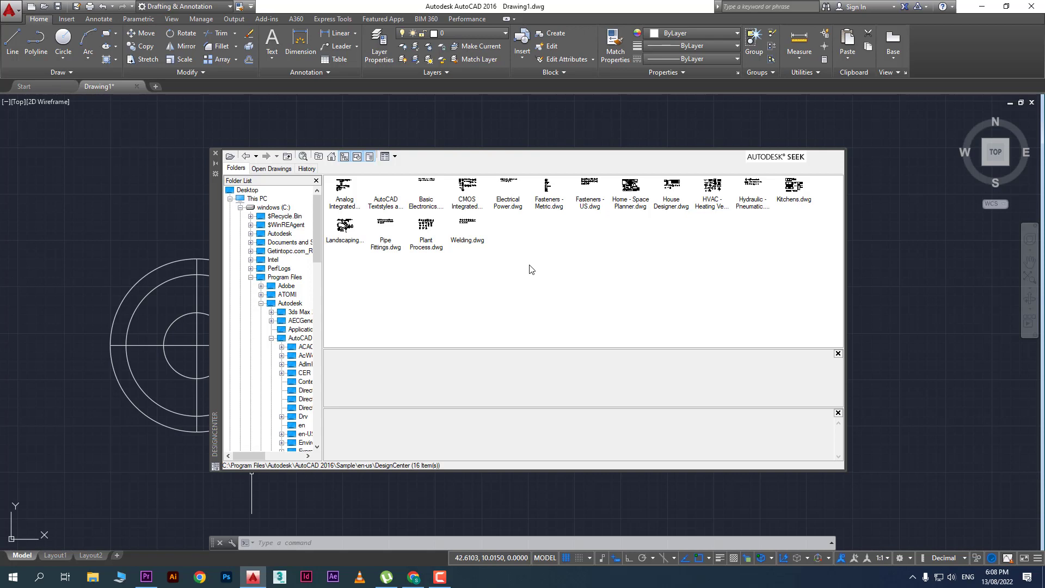
{"action": "left_click", "coordinate": [632, 206]}
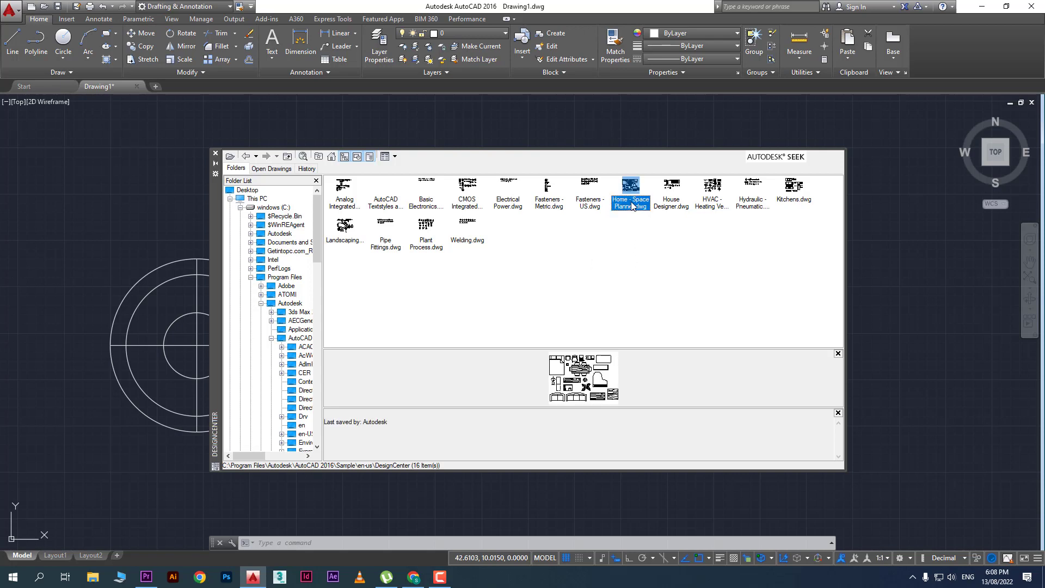
{"action": "left_click", "coordinate": [680, 206]}
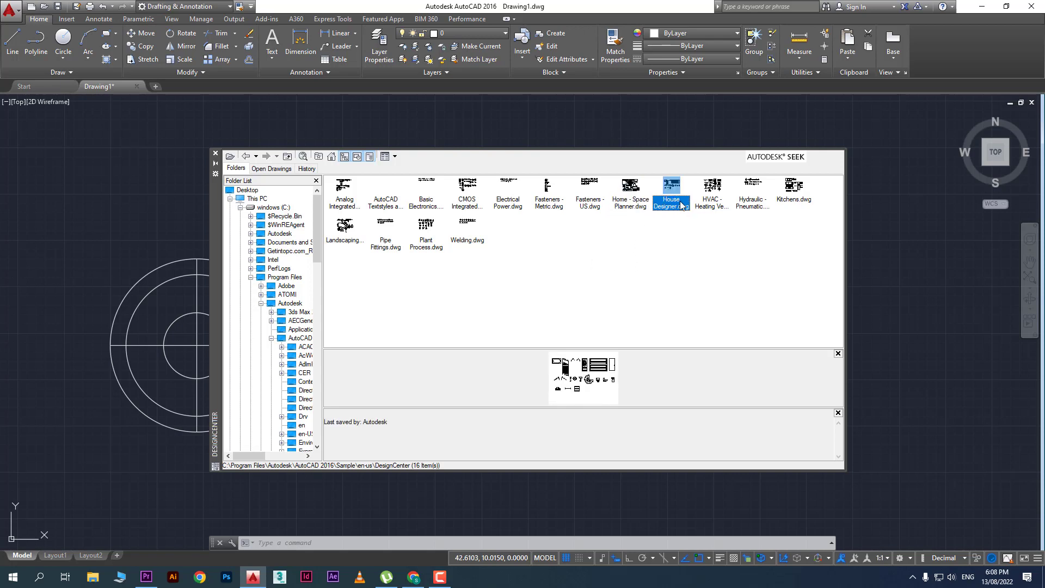
{"action": "left_click", "coordinate": [717, 209]}
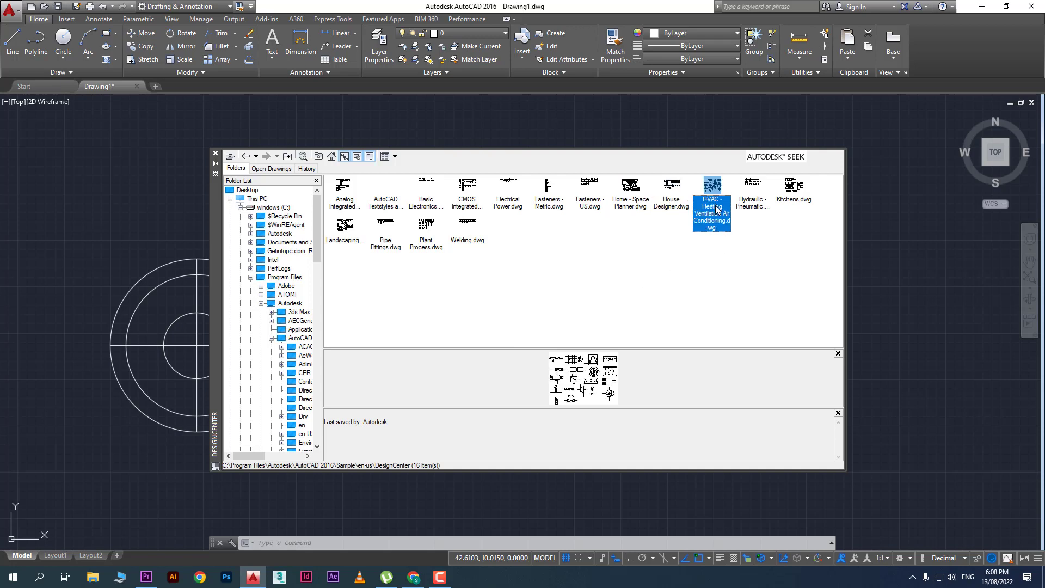
Preview the Hydraulic - Pneumatic and Kitchens samples, and open the Blocks collection of Home - Space Planner.dwg
{"action": "left_click", "coordinate": [752, 201]}
{"action": "left_click", "coordinate": [783, 194]}
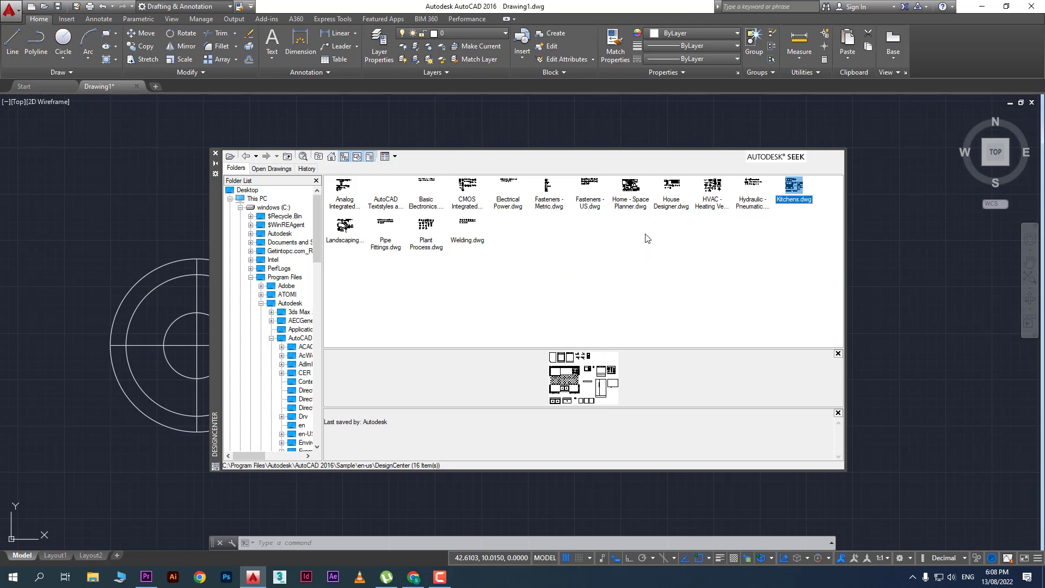
{"action": "double_click", "coordinate": [631, 191]}
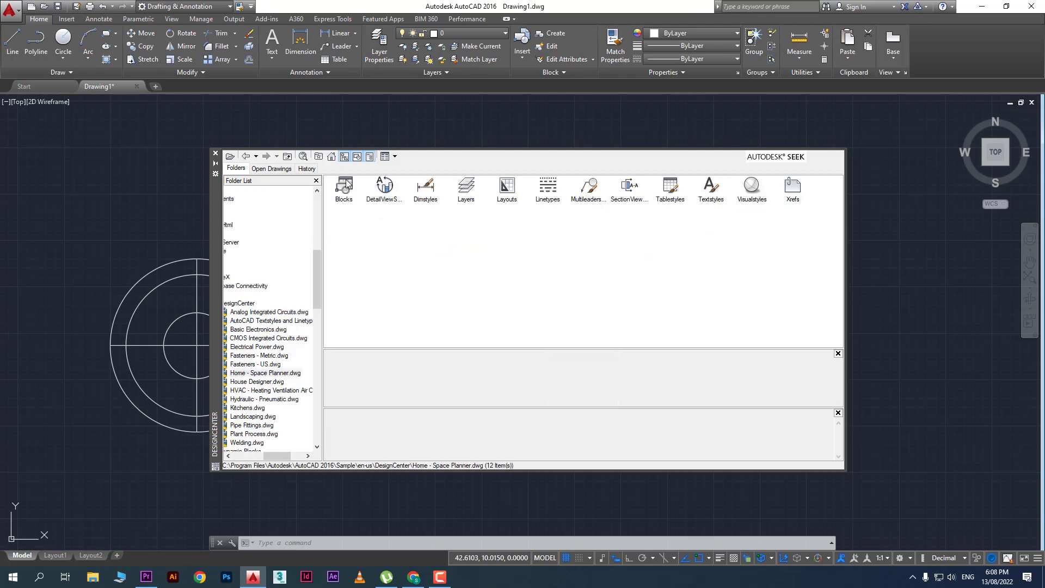
{"action": "double_click", "coordinate": [346, 183]}
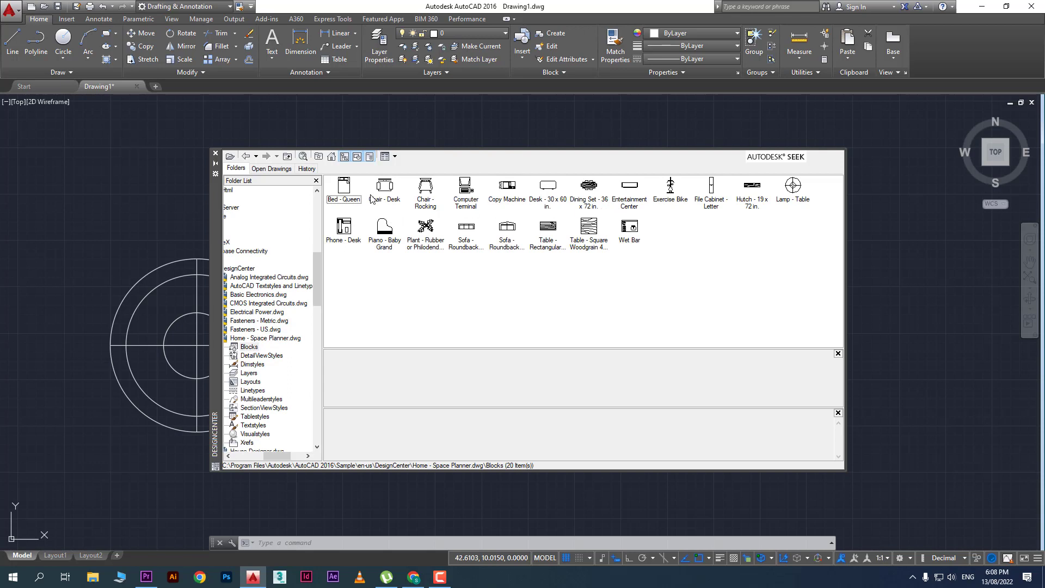
Insert the Chair - Desk block beside the circular shapes and the Dining Set - 36 x 72 in. block below it
{"action": "mouse_move", "coordinate": [390, 191]}
{"action": "left_mouse_down"}
{"action": "mouse_move", "coordinate": [822, 290]}
{"action": "mouse_move", "coordinate": [917, 257]}
{"action": "mouse_move", "coordinate": [919, 352]}
{"action": "left_mouse_up"}
{"action": "scroll", "coordinate": [919, 352], "scroll_direction": "down", "scroll_amount": 5}
{"action": "middle_click_drag", "start_coordinate": [920, 352], "coordinate": [904, 313]}
{"action": "scroll", "coordinate": [904, 312], "scroll_direction": "up", "scroll_amount": 3}
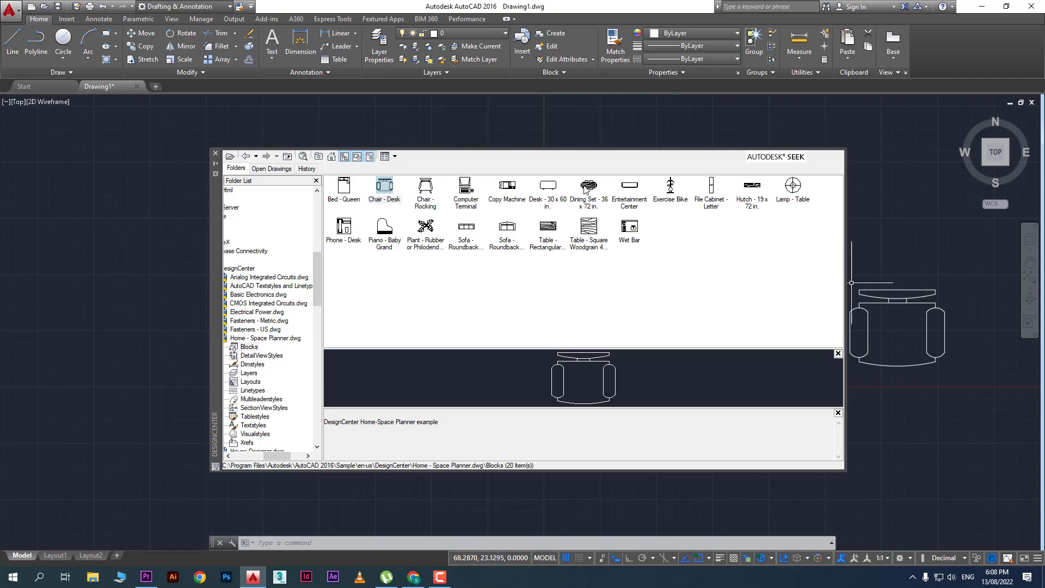
{"action": "mouse_move", "coordinate": [589, 186]}
{"action": "left_mouse_down"}
{"action": "mouse_move", "coordinate": [920, 479]}
{"action": "mouse_move", "coordinate": [922, 504]}
{"action": "left_mouse_up"}
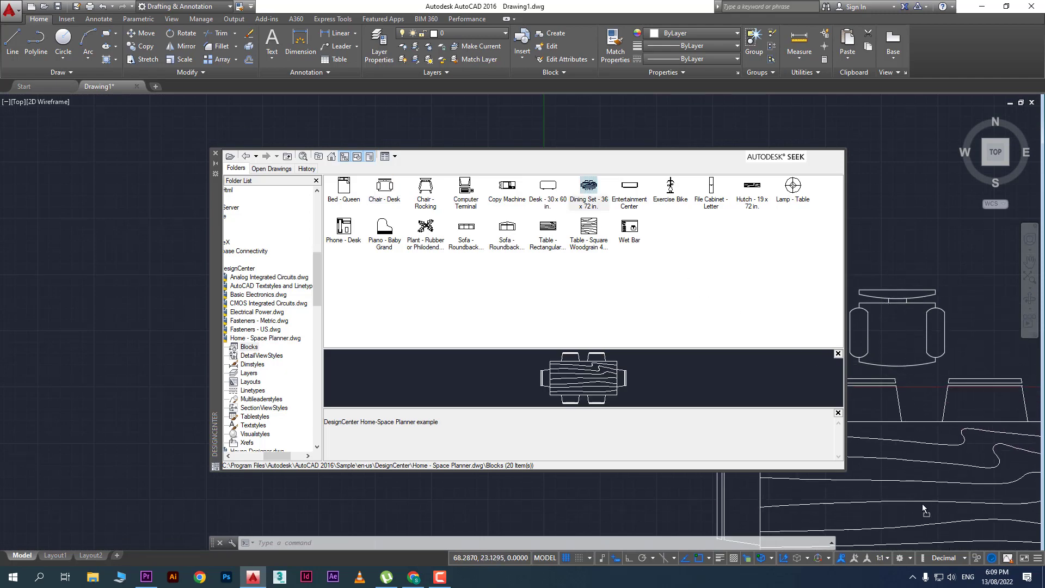
{"action": "scroll", "coordinate": [920, 399], "scroll_direction": "down", "scroll_amount": 6}
{"action": "scroll", "coordinate": [920, 398], "scroll_direction": "up", "scroll_amount": 4}
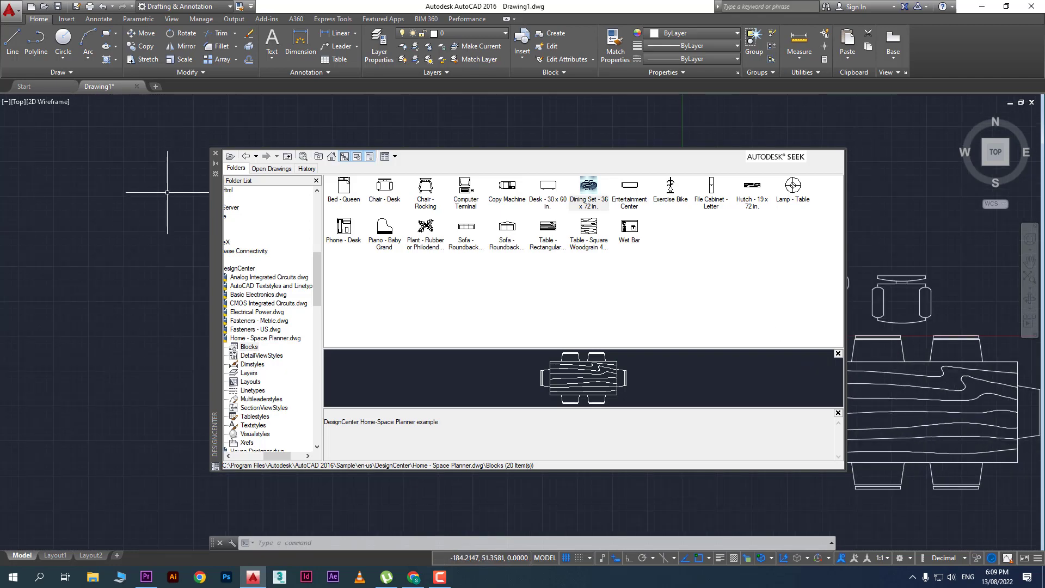
Return to the DesignCenter sample folder and open the Blocks collection of Electrical Power.dwg
{"action": "left_click", "coordinate": [246, 157]}
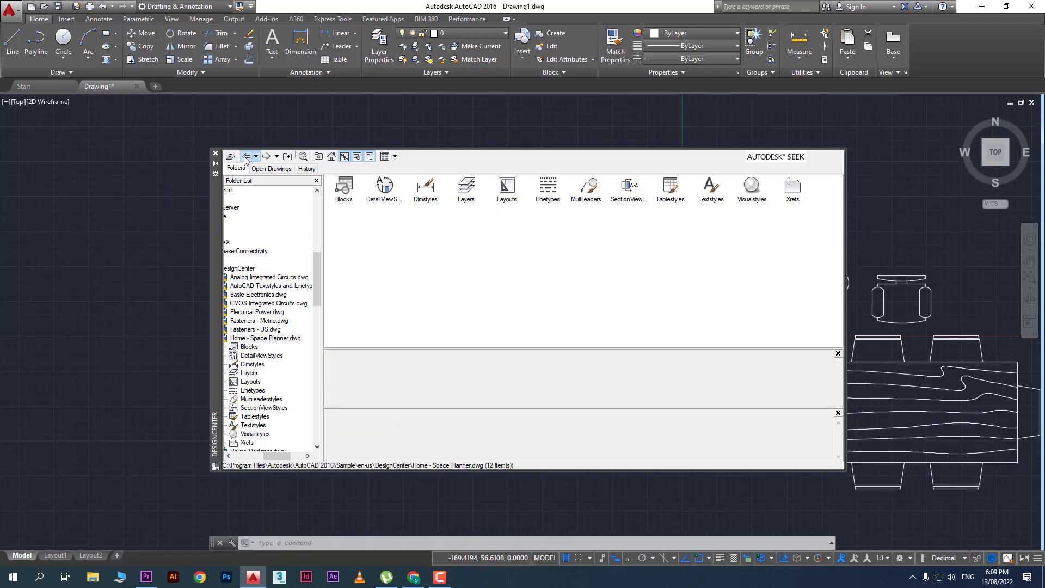
{"action": "left_click", "coordinate": [246, 157]}
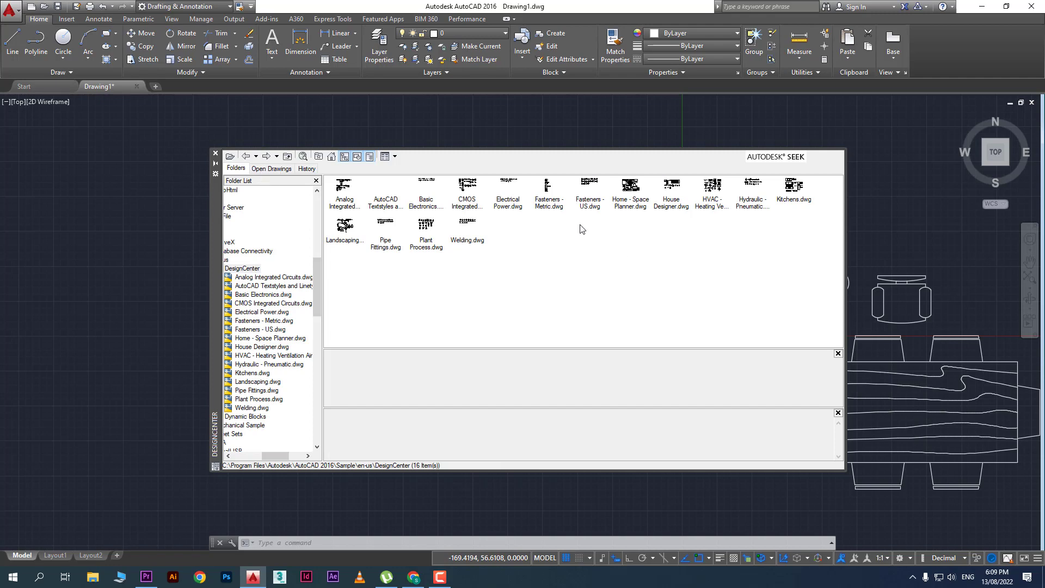
{"action": "double_click", "coordinate": [508, 199]}
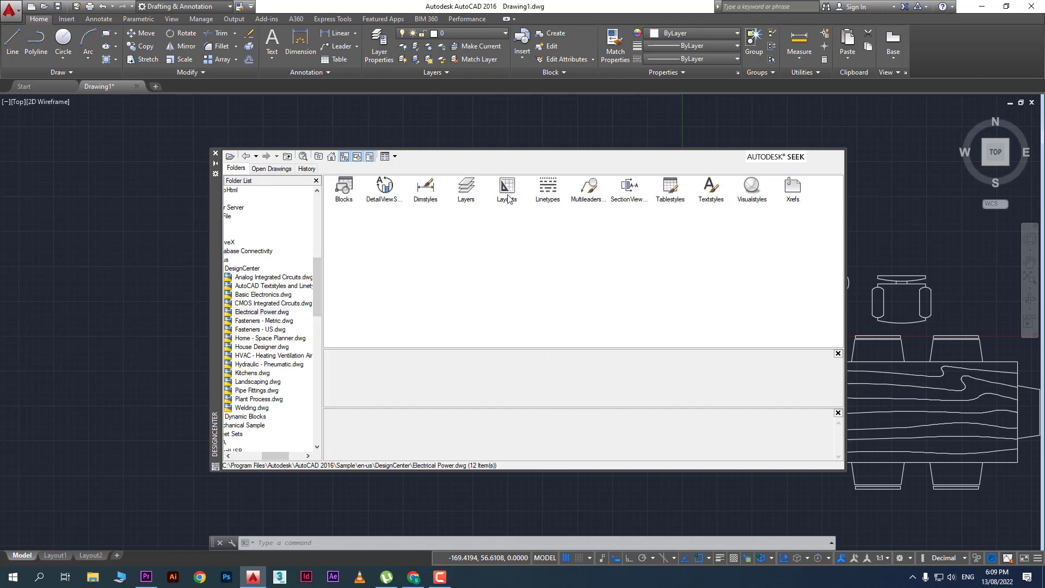
{"action": "double_click", "coordinate": [344, 190]}
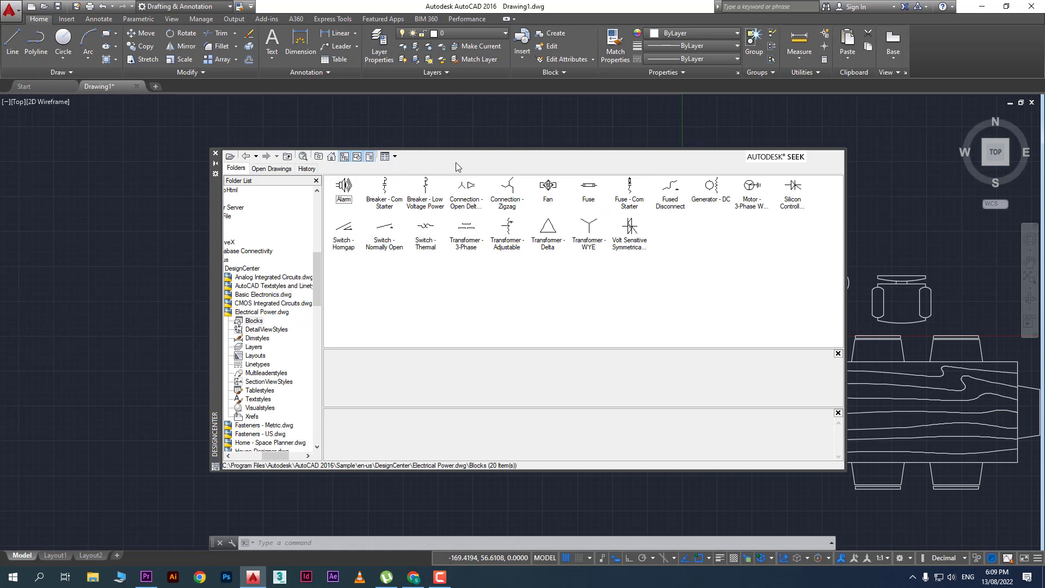
Preview the Motor - 3-Phase WYE Grounded block and insert it into an empty area of the drawing
{"action": "left_click", "coordinate": [755, 188]}
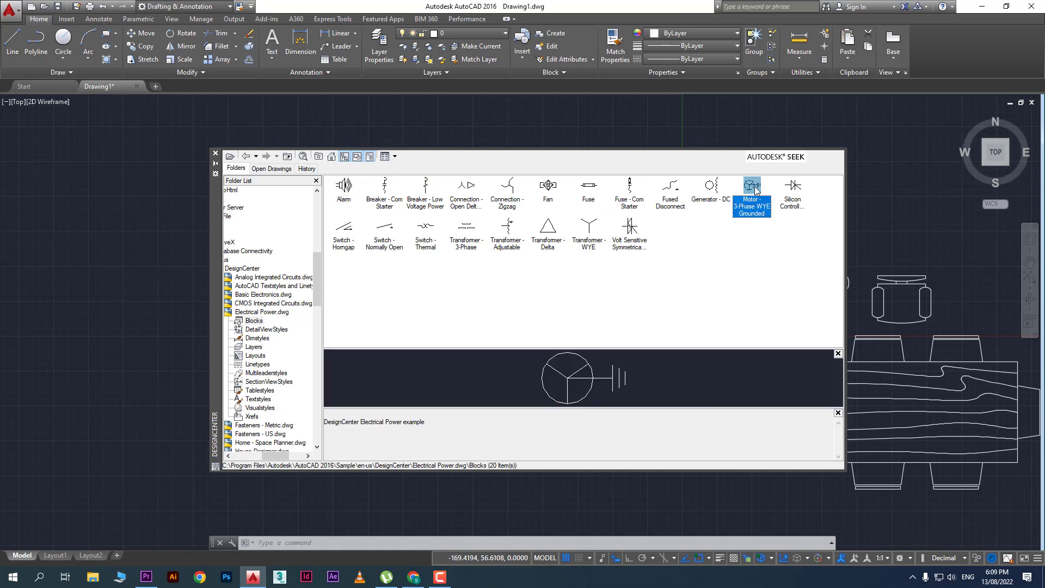
{"action": "left_click_drag", "start_coordinate": [928, 148], "coordinate": [928, 147]}
{"action": "scroll", "coordinate": [927, 147], "scroll_direction": "up", "scroll_amount": 15}
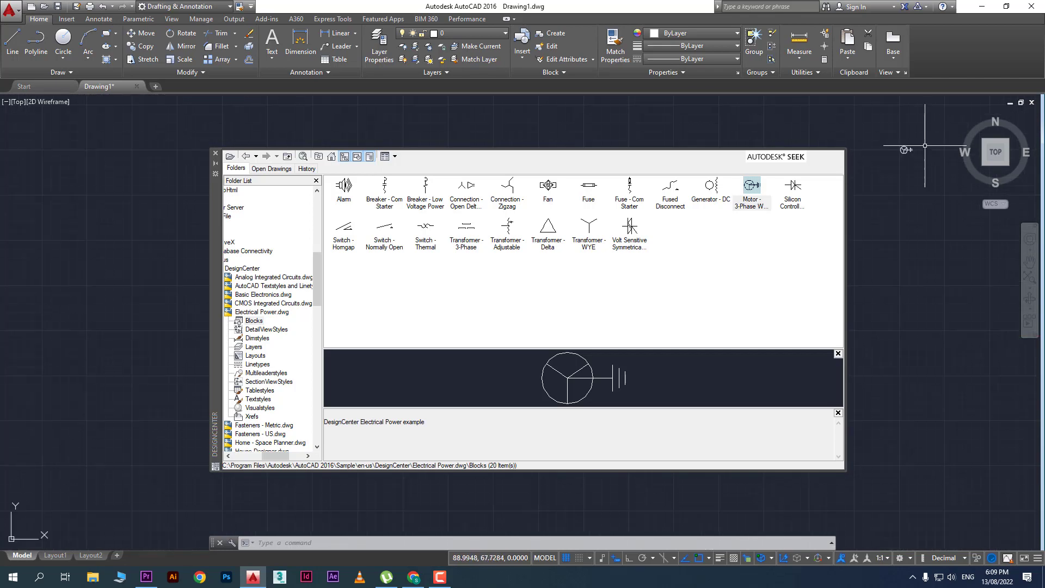
{"action": "middle_click_drag", "start_coordinate": [874, 163], "coordinate": [932, 181]}
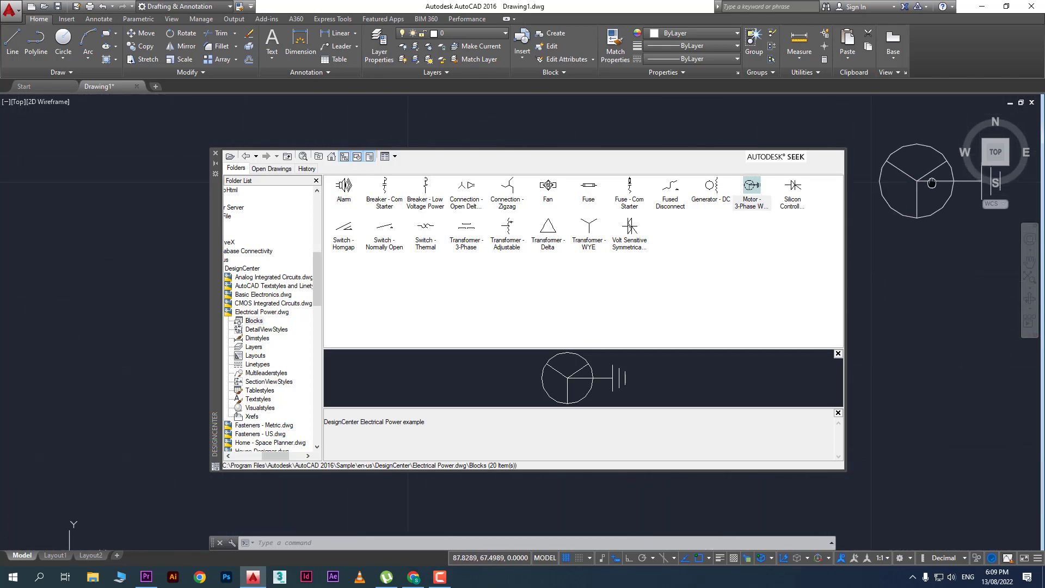
Insert the Silicon Controlled Rectifier and Transformer - Adjustable blocks in a column below the motor symbol, and close DesignCenter
{"action": "mouse_move", "coordinate": [792, 198]}
{"action": "left_mouse_down"}
{"action": "mouse_move", "coordinate": [944, 282]}
{"action": "mouse_move", "coordinate": [931, 314]}
{"action": "mouse_move", "coordinate": [920, 314]}
{"action": "left_mouse_up"}
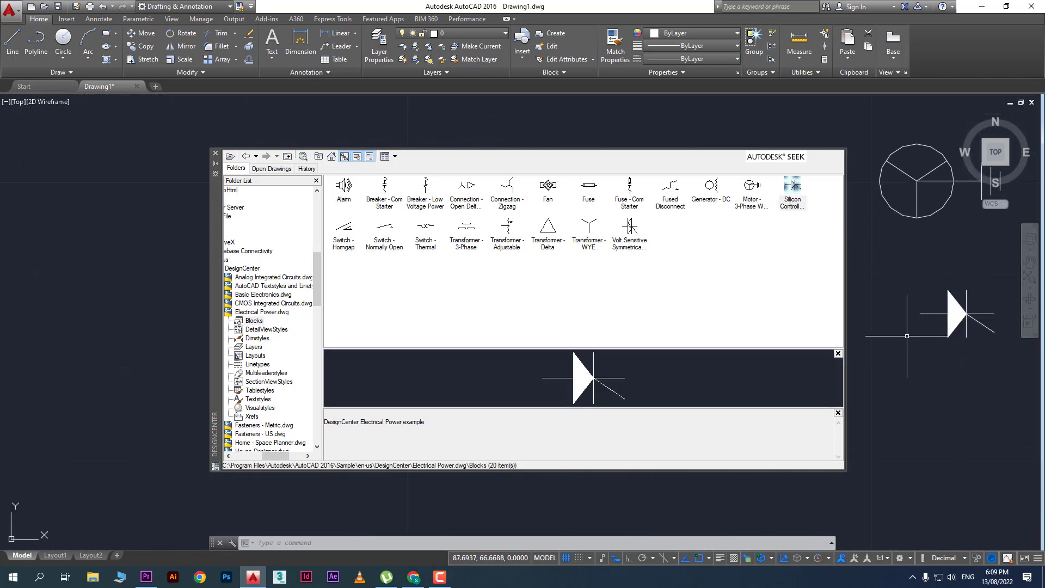
{"action": "mouse_move", "coordinate": [507, 225]}
{"action": "left_mouse_down"}
{"action": "mouse_move", "coordinate": [732, 363]}
{"action": "mouse_move", "coordinate": [950, 446]}
{"action": "mouse_move", "coordinate": [893, 435]}
{"action": "mouse_move", "coordinate": [925, 440]}
{"action": "left_mouse_up"}
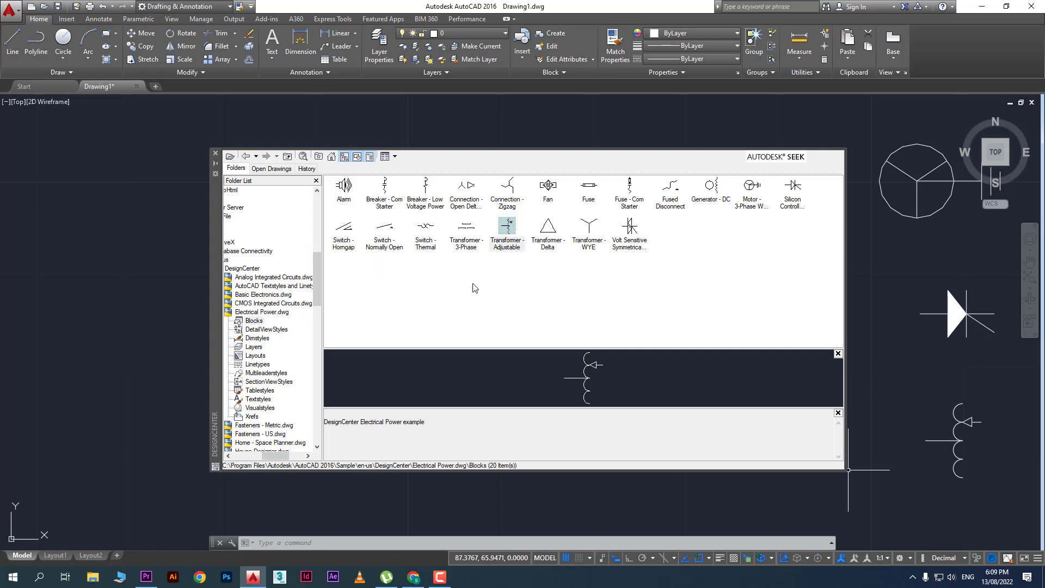
{"action": "left_click", "coordinate": [215, 154]}
{"action": "scroll", "coordinate": [525, 262], "scroll_direction": "down", "scroll_amount": 1}
{"action": "scroll", "coordinate": [524, 262], "scroll_direction": "down", "scroll_amount": 6}
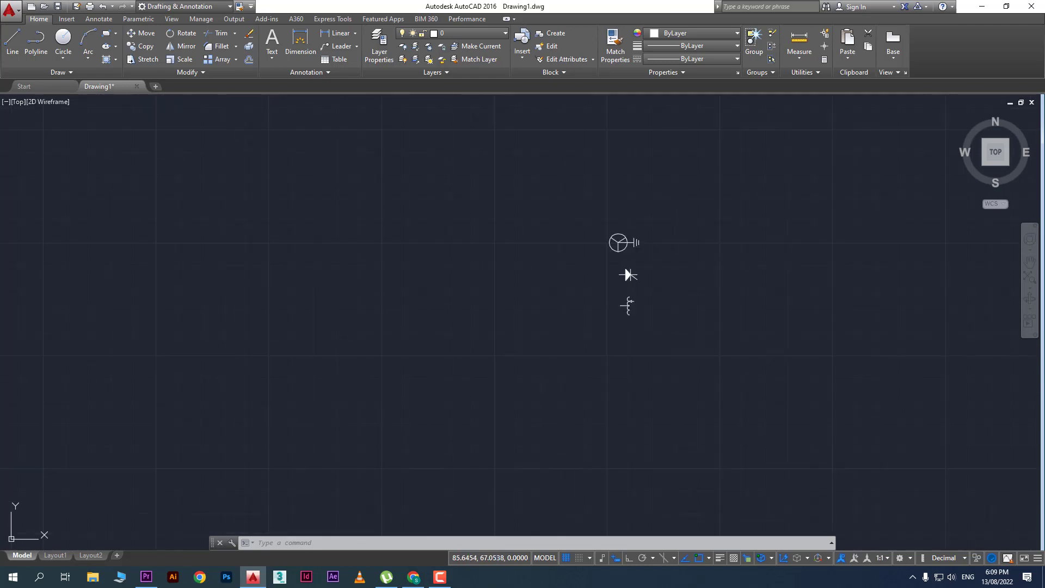
{"action": "scroll", "coordinate": [632, 329], "scroll_direction": "up", "scroll_amount": 6}
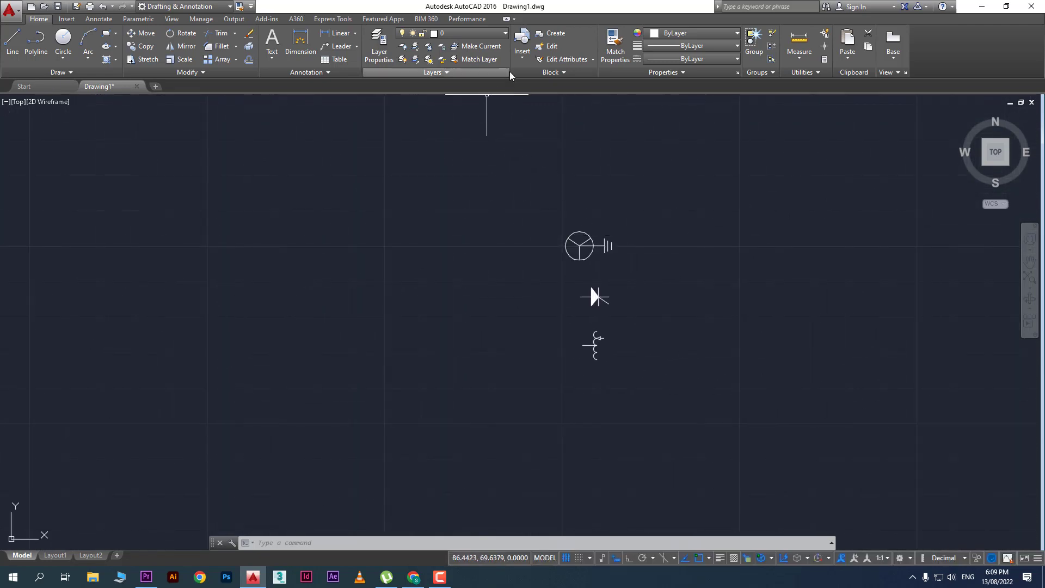
Examine the blocks available for insertion in the gallery and the Insert dialog's name list, and cancel without inserting
{"action": "left_click", "coordinate": [522, 46]}
{"action": "scroll", "coordinate": [556, 133], "scroll_direction": "down", "scroll_amount": 3}
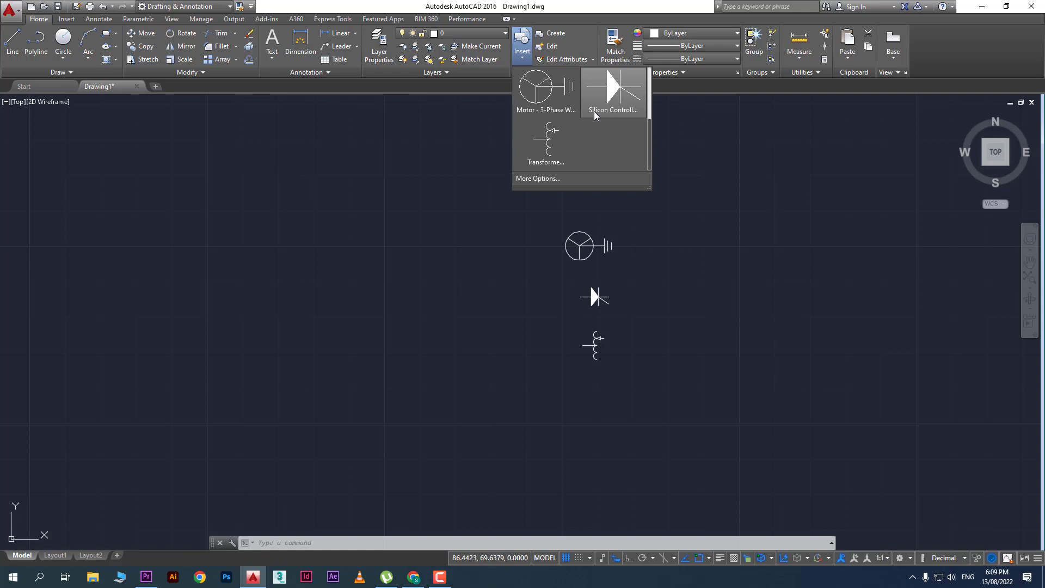
{"action": "left_click", "coordinate": [544, 180]}
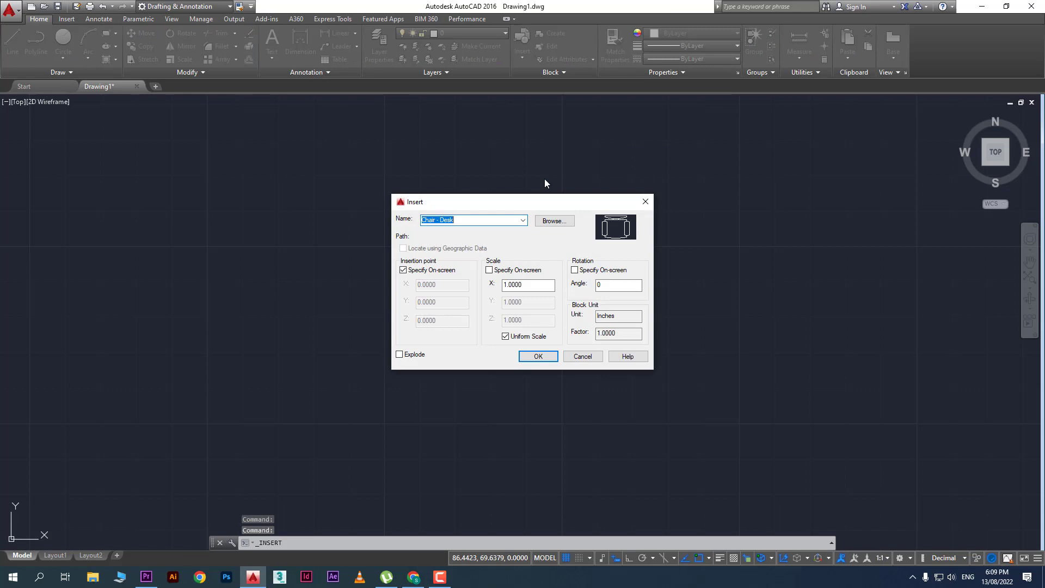
{"action": "left_click", "coordinate": [516, 219]}
{"action": "left_click", "coordinate": [522, 220]}
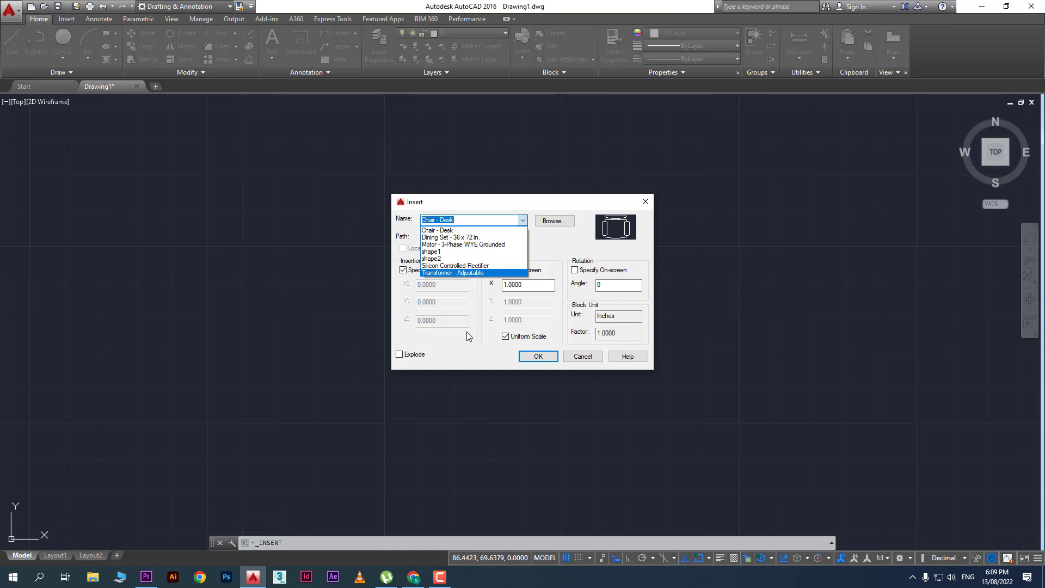
{"action": "left_click", "coordinate": [589, 357]}
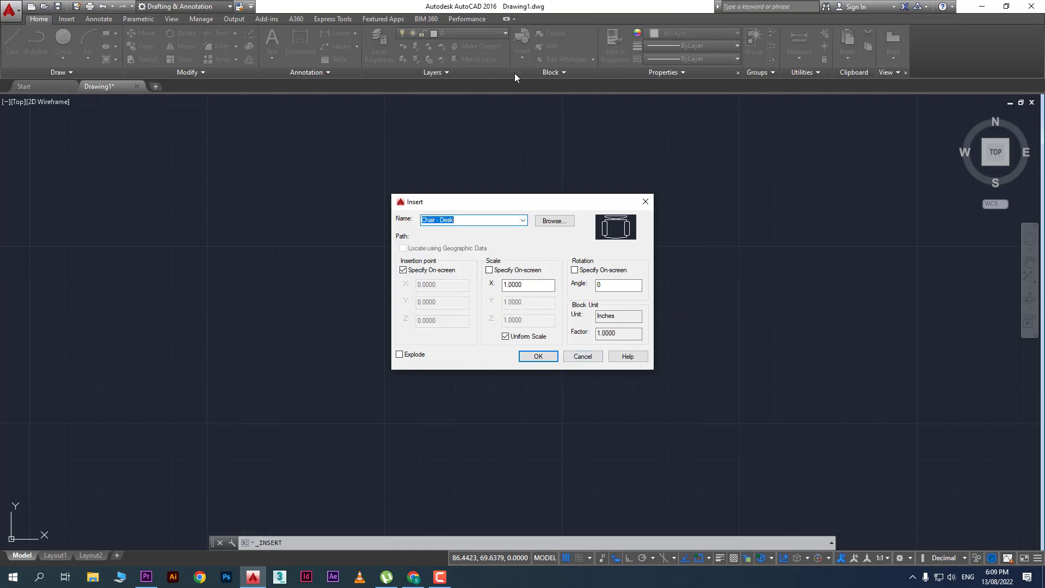
{"action": "left_click", "coordinate": [589, 357]}
Check by selection that the shape1 block with the cross lines is a single object, and clear the selection
{"action": "scroll", "coordinate": [661, 289], "scroll_direction": "down", "scroll_amount": 5}
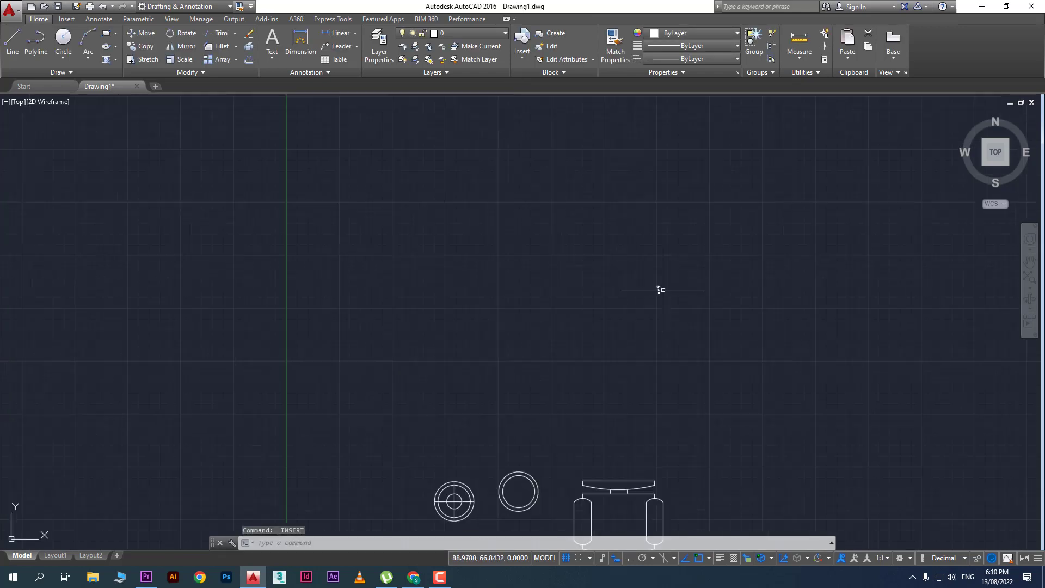
{"action": "scroll", "coordinate": [663, 308], "scroll_direction": "up", "scroll_amount": 2}
{"action": "scroll", "coordinate": [639, 428], "scroll_direction": "down", "scroll_amount": 4}
{"action": "middle_click_drag", "start_coordinate": [633, 422], "coordinate": [581, 314]}
{"action": "scroll", "coordinate": [581, 314], "scroll_direction": "up", "scroll_amount": 4}
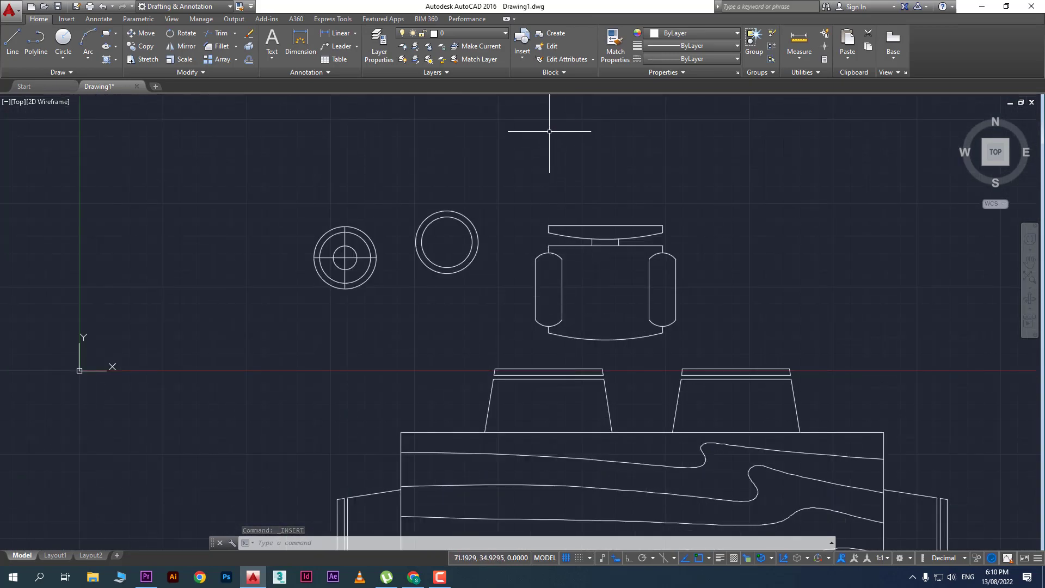
{"action": "scroll", "coordinate": [473, 334], "scroll_direction": "down", "scroll_amount": 4}
{"action": "middle_click_drag", "start_coordinate": [420, 272], "coordinate": [423, 259]}
{"action": "scroll", "coordinate": [445, 285], "scroll_direction": "up", "scroll_amount": 4}
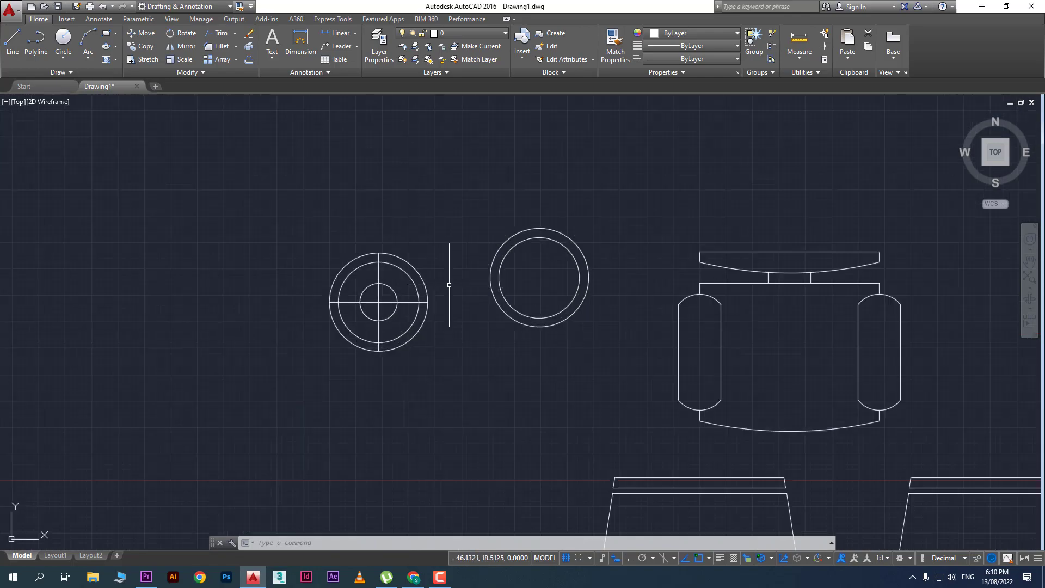
{"action": "left_click", "coordinate": [425, 293]}
{"action": "left_click", "coordinate": [397, 285]}
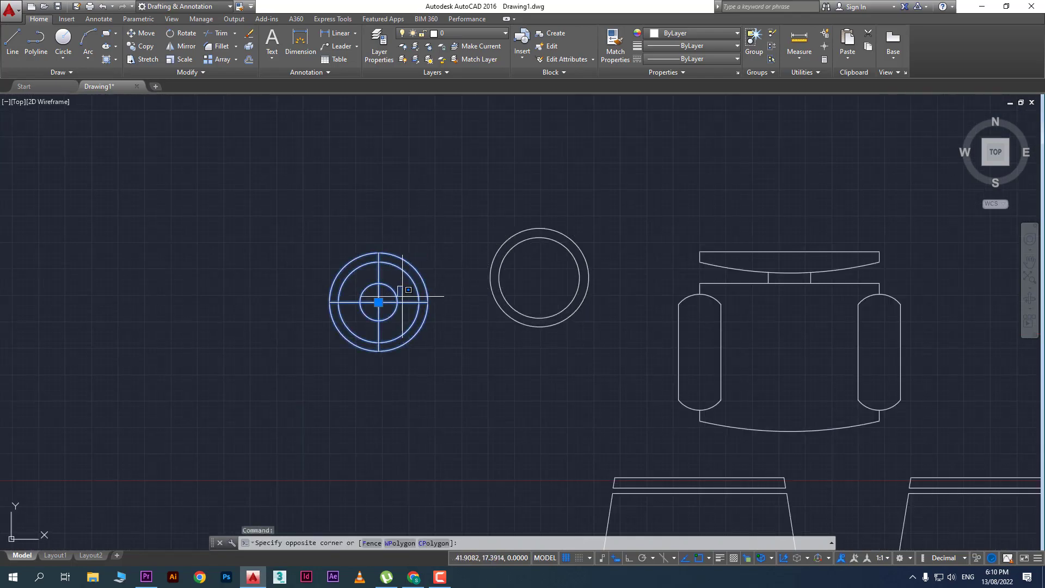
{"action": "key", "text": "Escape"}
{"action": "key", "text": "Escape"}
Copy the shape1 block twice, placing one copy to its lower left and the other to its lower right
{"action": "scroll", "coordinate": [389, 316], "scroll_direction": "up", "scroll_amount": 2}
{"action": "middle_click_drag", "start_coordinate": [387, 316], "coordinate": [402, 293]}
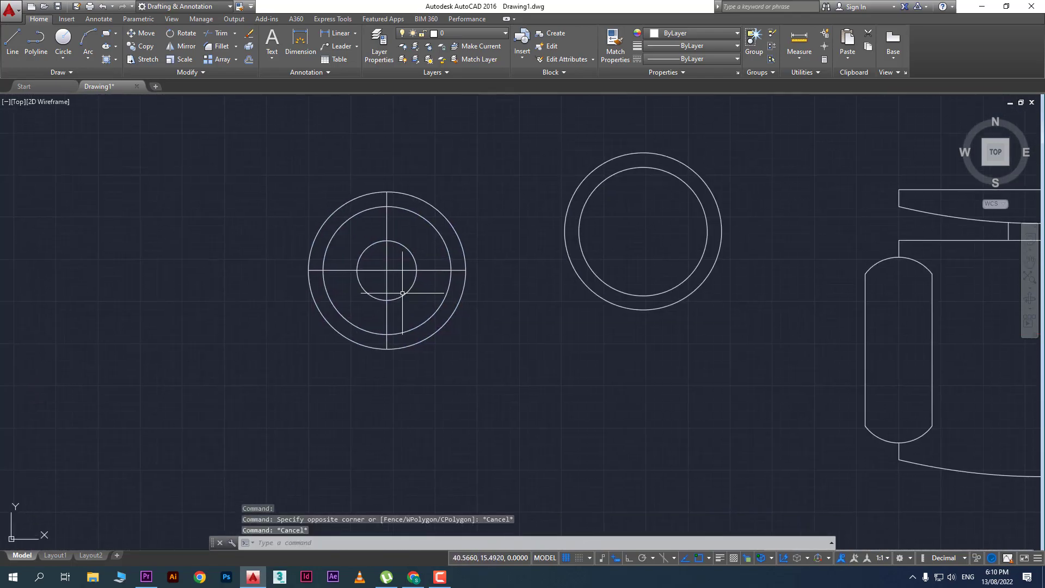
{"action": "type", "text": "co"}
{"action": "key", "text": "Return"}
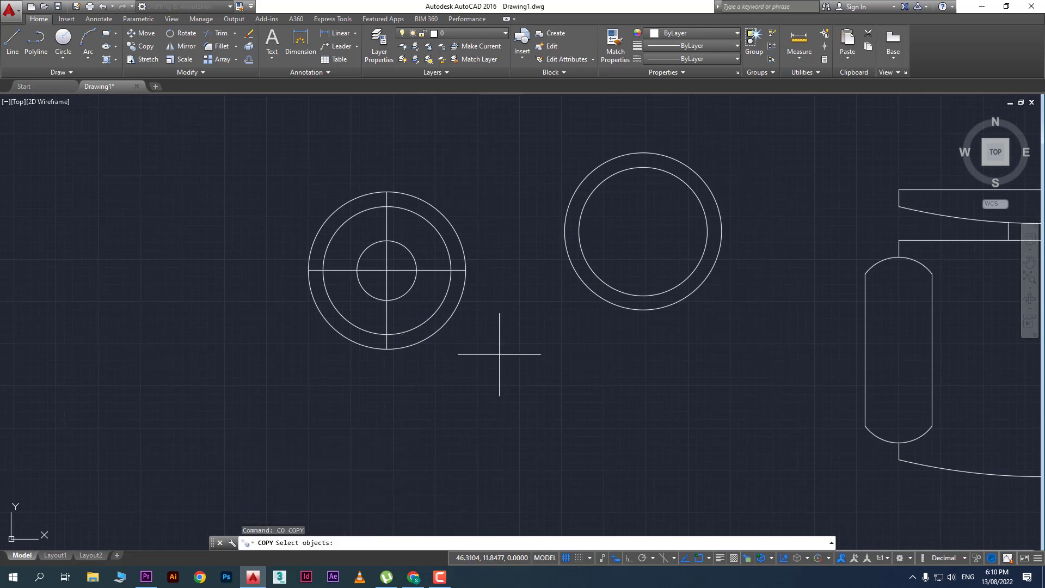
{"action": "left_click", "coordinate": [497, 355]}
{"action": "left_click", "coordinate": [417, 301]}
{"action": "key", "text": "Return"}
{"action": "left_click", "coordinate": [402, 275]}
{"action": "left_click", "coordinate": [152, 396]}
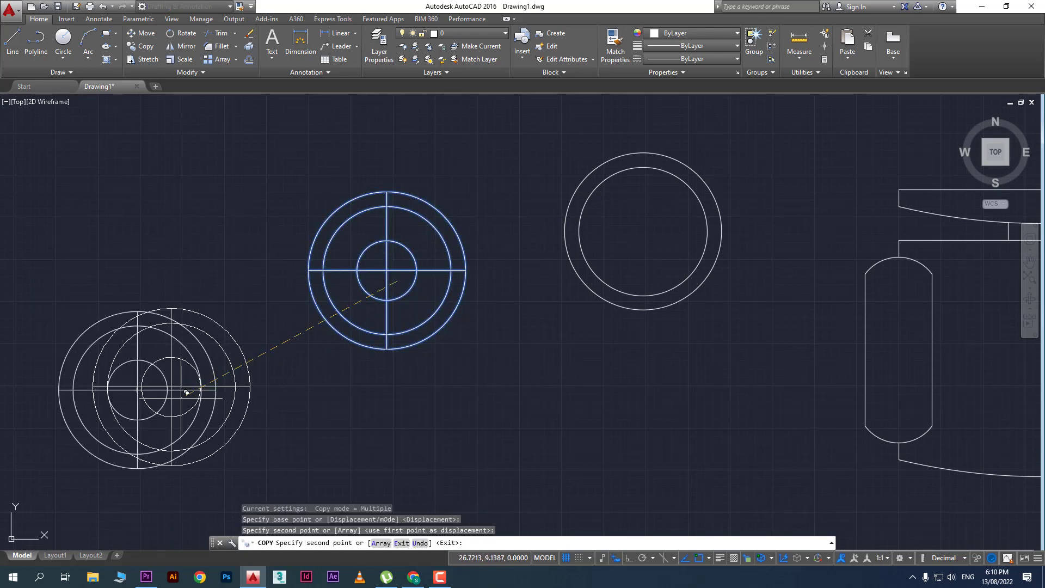
{"action": "left_click", "coordinate": [484, 463]}
{"action": "middle_click_drag", "start_coordinate": [410, 394], "coordinate": [380, 322]}
{"action": "key", "text": "Escape"}
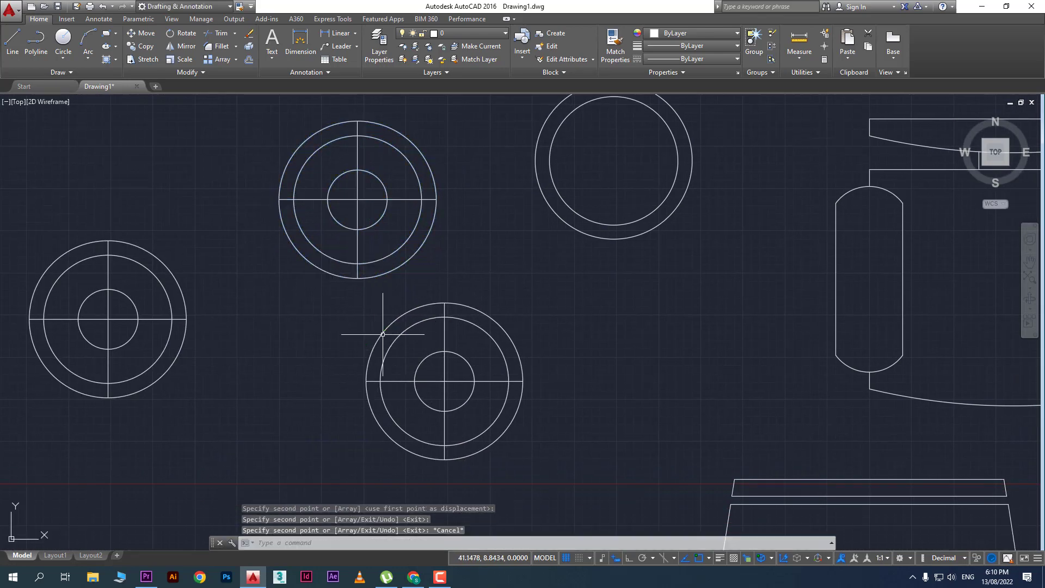
{"action": "key", "text": "Escape"}
{"action": "middle_click_drag", "start_coordinate": [315, 334], "coordinate": [423, 339]}
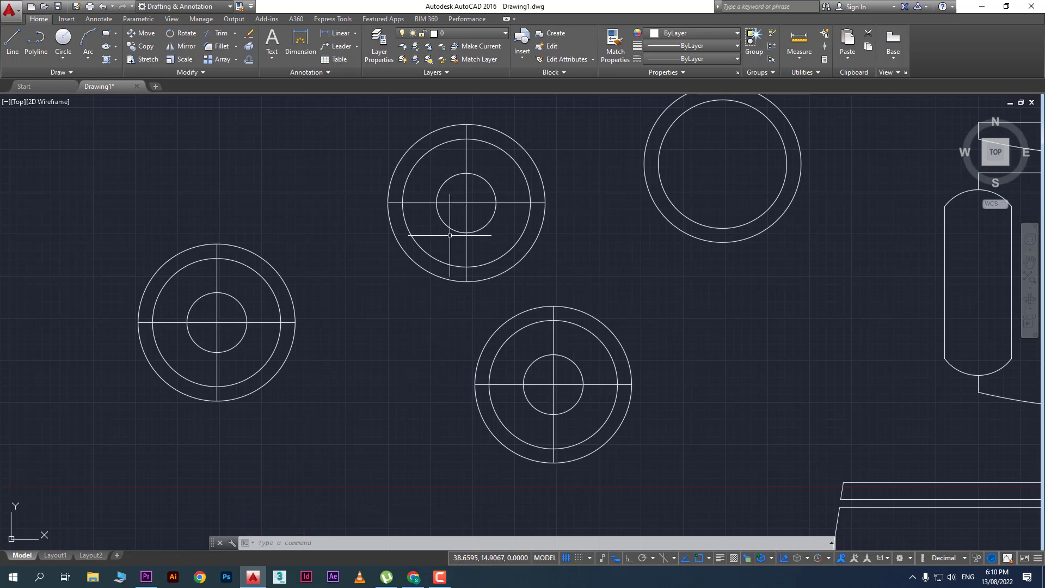
Open the definition of the original shape1 block in the Block Editor
{"action": "left_click", "coordinate": [431, 261]}
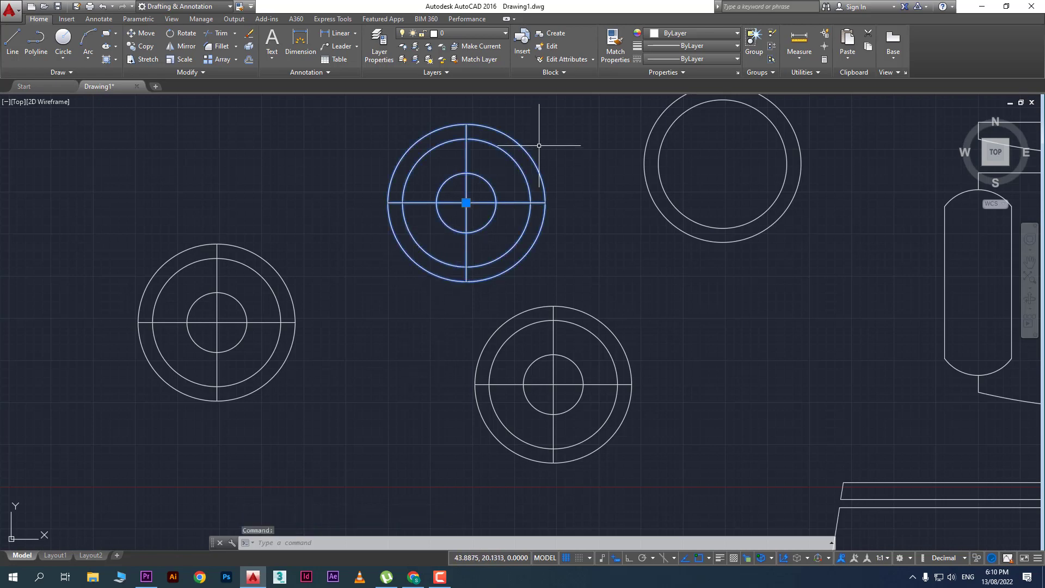
{"action": "left_click", "coordinate": [554, 51]}
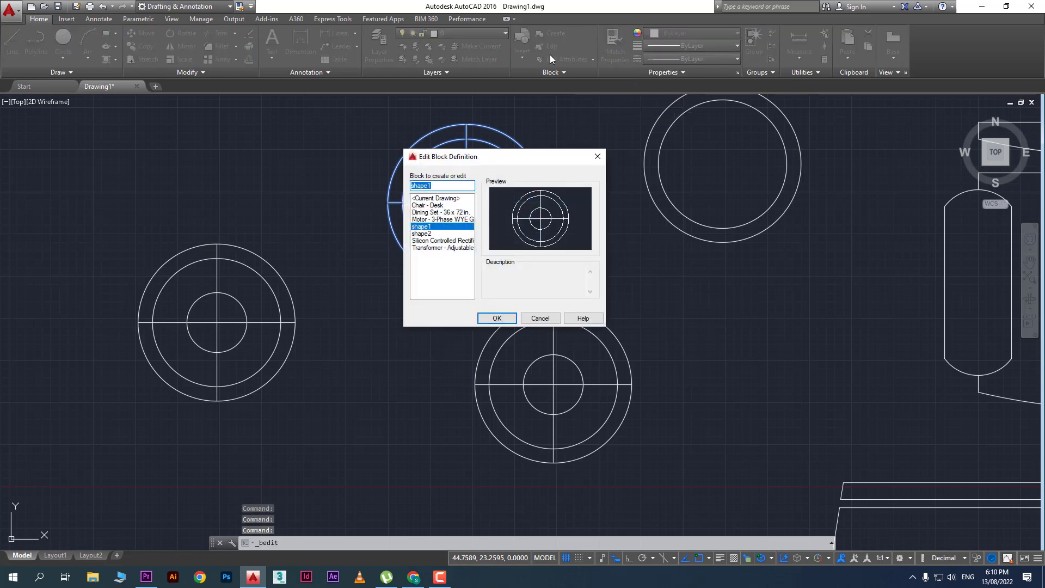
{"action": "left_click", "coordinate": [490, 318]}
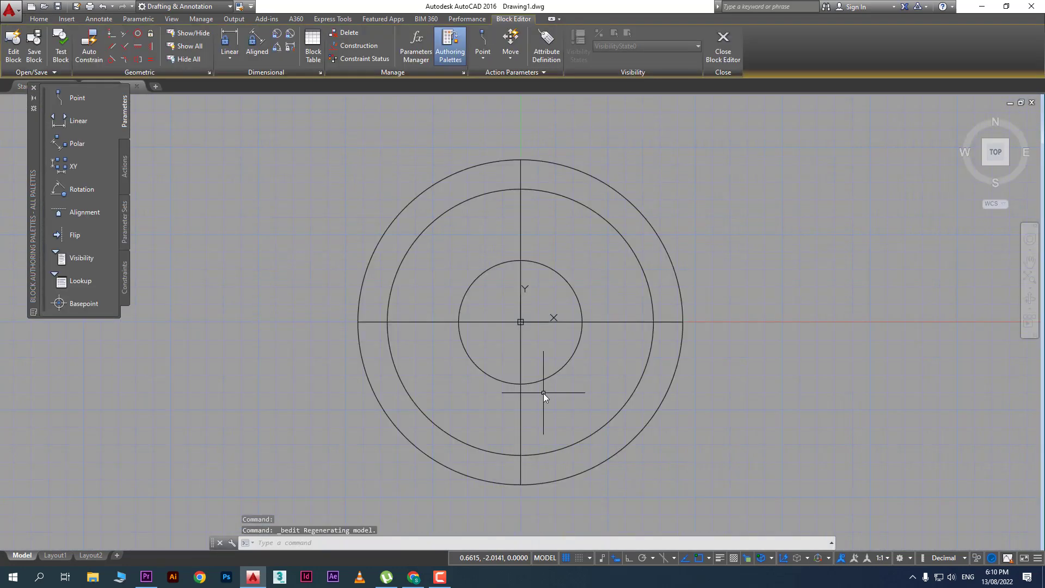
Delete the innermost circle and draw a slightly smaller circle centred on the intersection of the cross lines
{"action": "left_click", "coordinate": [600, 286]}
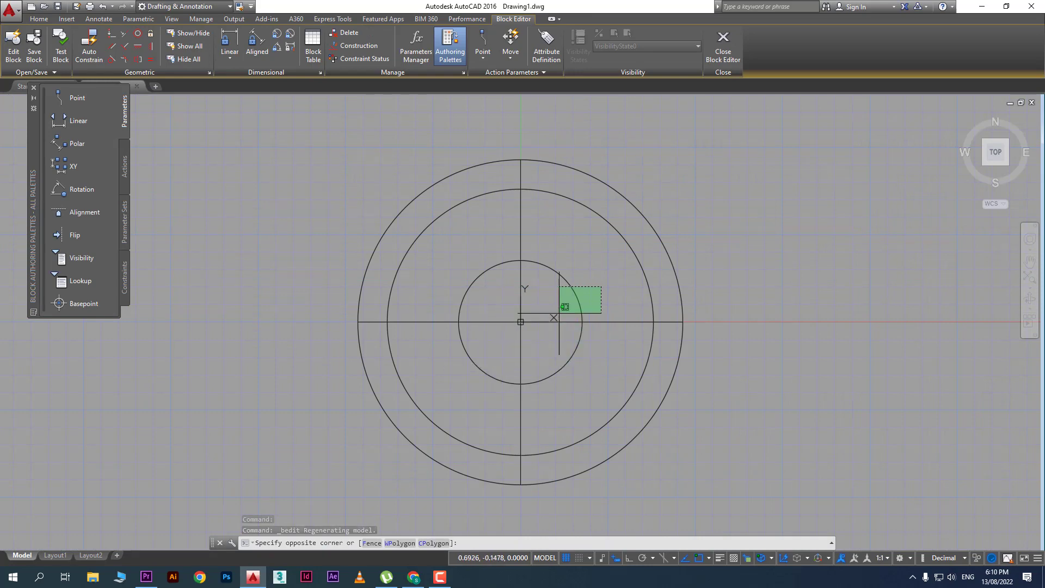
{"action": "left_click", "coordinate": [548, 263]}
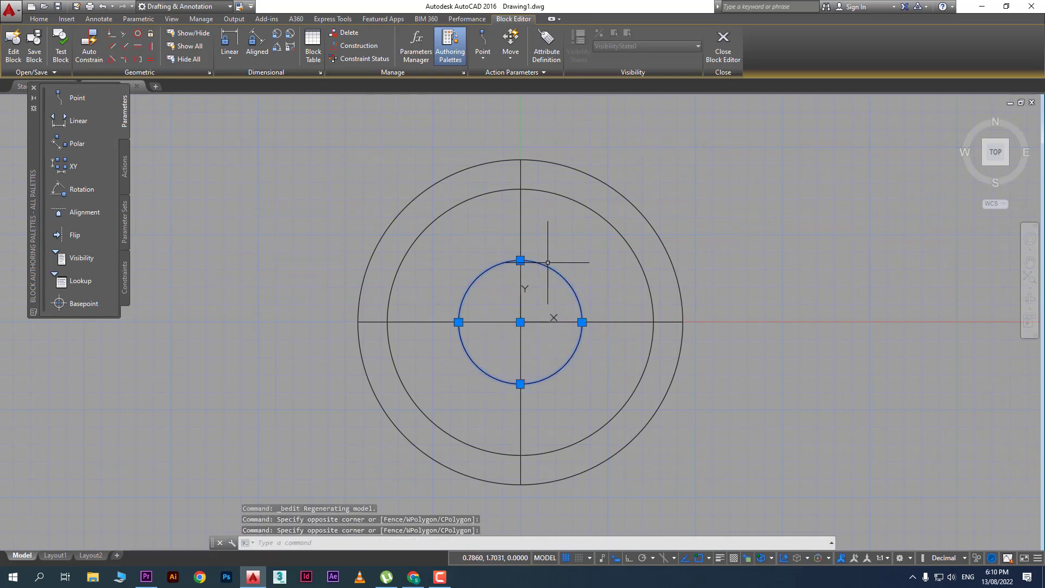
{"action": "key", "text": "Delete"}
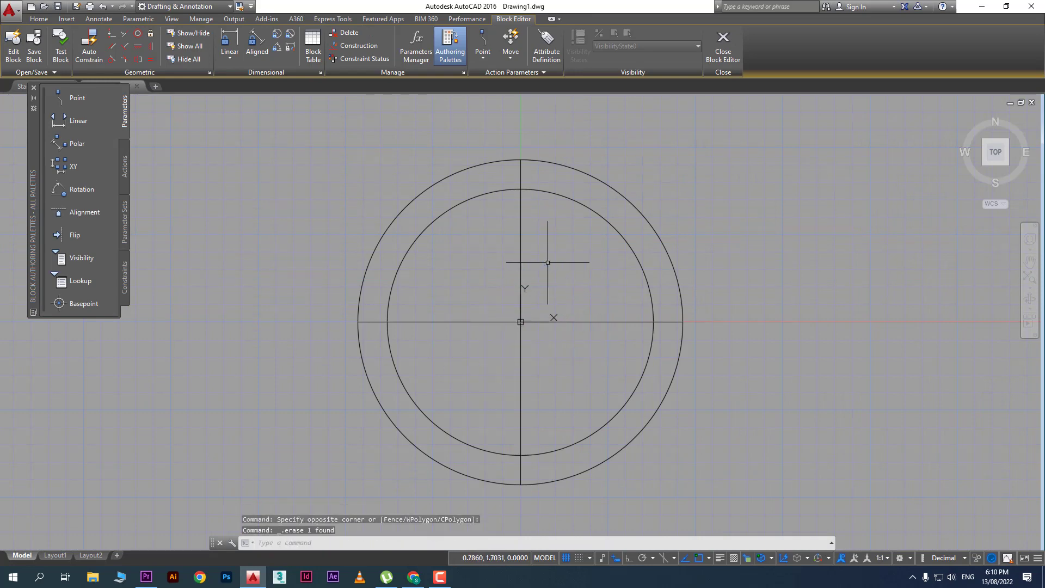
{"action": "type", "text": "c"}
{"action": "key", "text": "Return"}
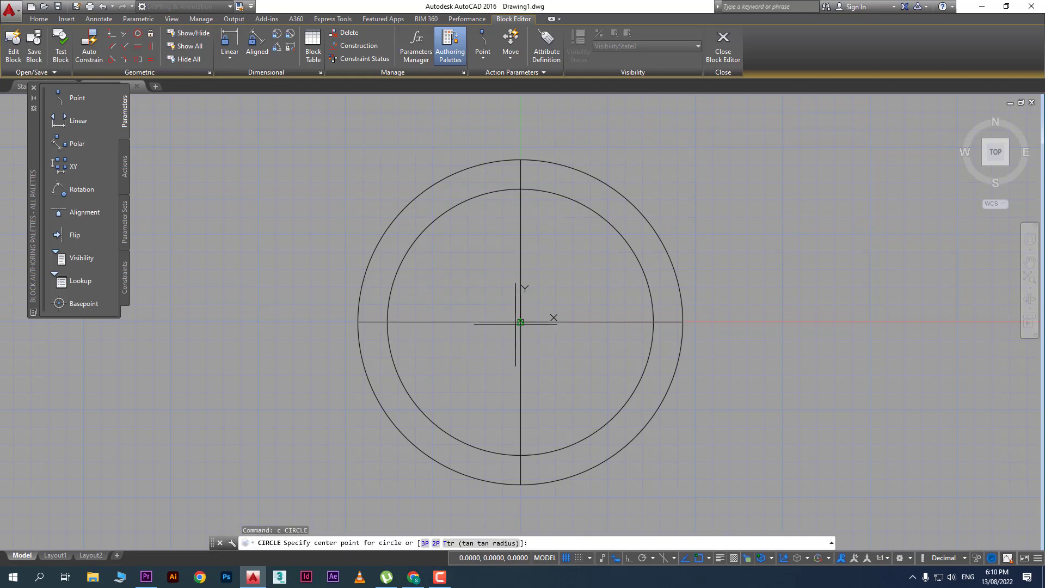
{"action": "left_click", "coordinate": [520, 322]}
{"action": "left_click", "coordinate": [538, 375]}
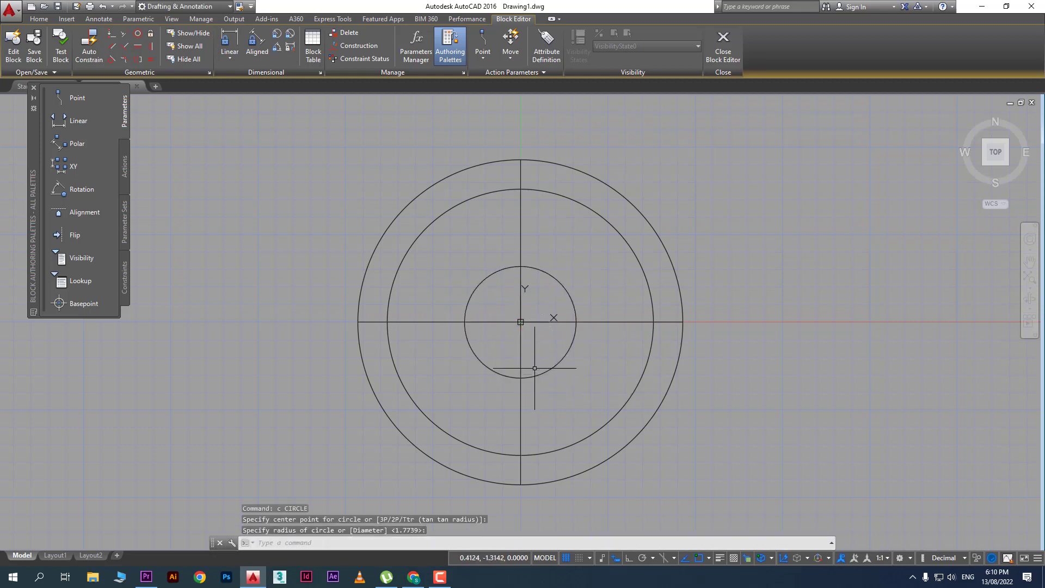
Draw a small rectangle around the intersection of the cross lines, inside the innermost circle
{"action": "type", "text": "rec"}
{"action": "key", "text": "Return"}
{"action": "left_click", "coordinate": [499, 302]}
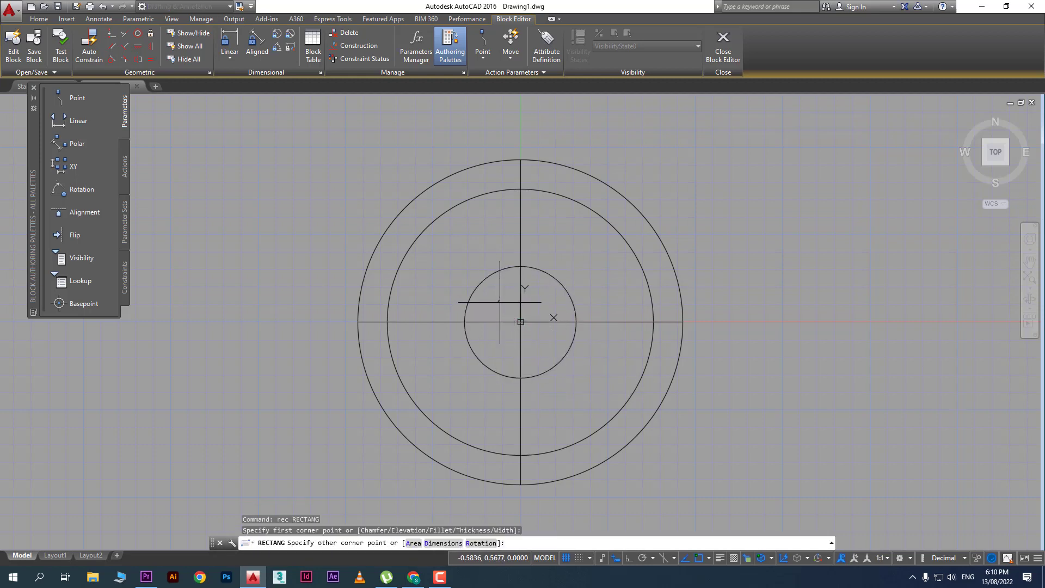
{"action": "left_click", "coordinate": [541, 340]}
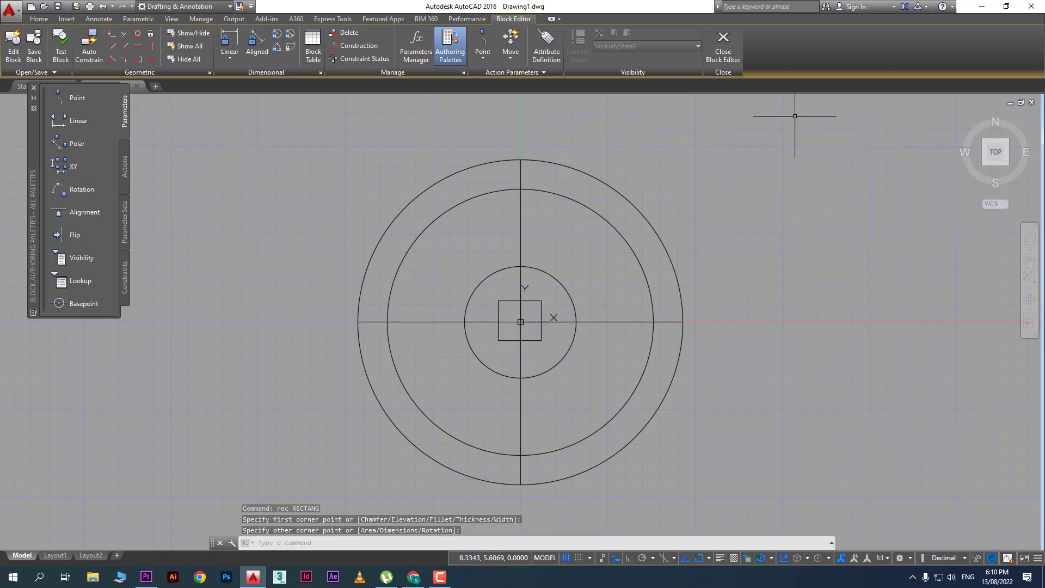
Close the Block Editor, saving the changes to shape1, and look over the block's copies in the drawing
{"action": "left_click", "coordinate": [723, 44]}
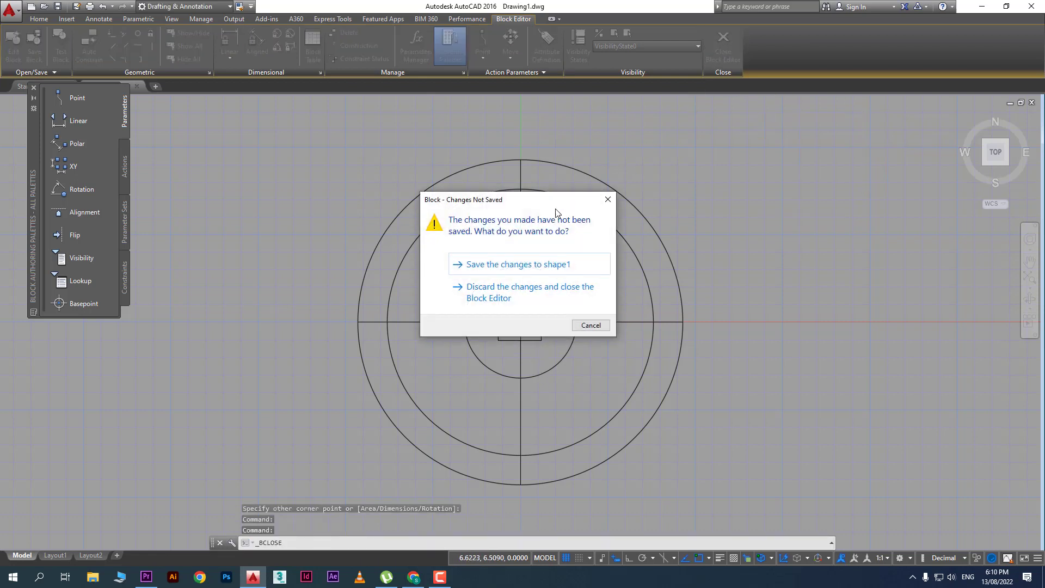
{"action": "left_click", "coordinate": [563, 272]}
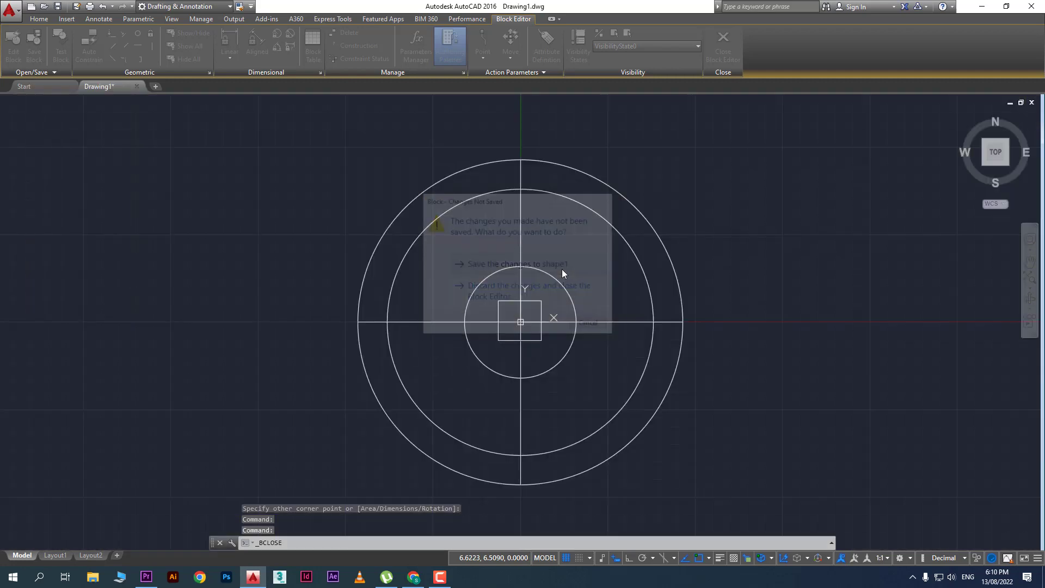
{"action": "scroll", "coordinate": [676, 334], "scroll_direction": "down", "scroll_amount": 4}
{"action": "middle_click_drag", "start_coordinate": [677, 335], "coordinate": [623, 294]}
{"action": "scroll", "coordinate": [575, 318], "scroll_direction": "up", "scroll_amount": 2}
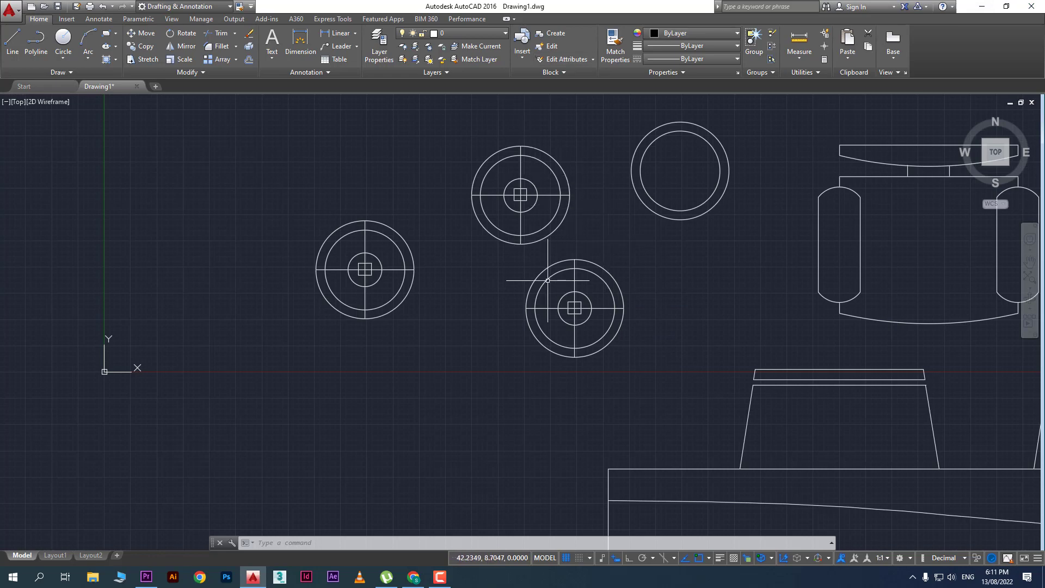
{"action": "scroll", "coordinate": [438, 331], "scroll_direction": "down", "scroll_amount": 4}
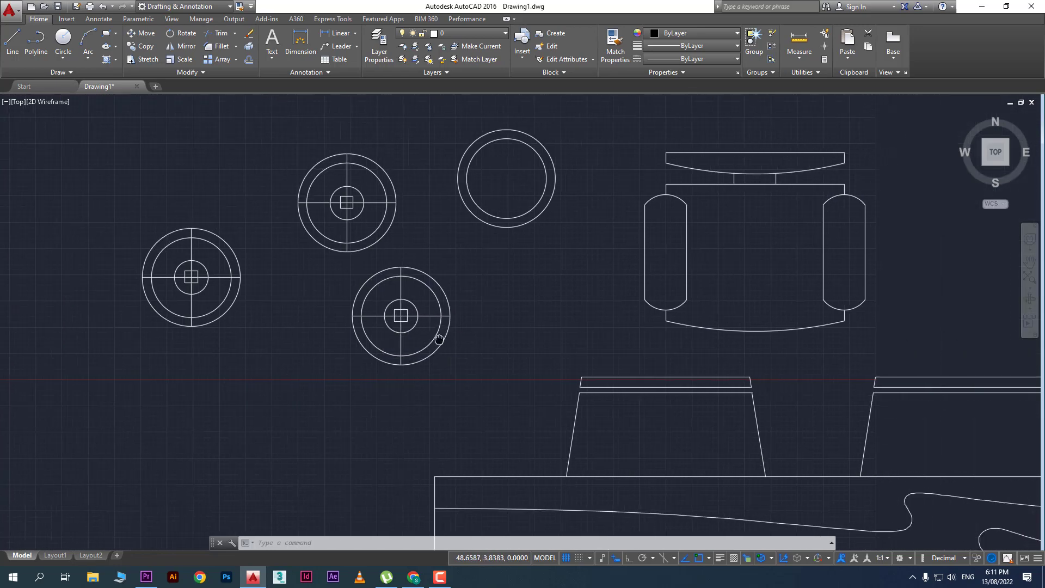
{"action": "scroll", "coordinate": [478, 350], "scroll_direction": "down", "scroll_amount": 2}
{"action": "scroll", "coordinate": [404, 226], "scroll_direction": "up", "scroll_amount": 4}
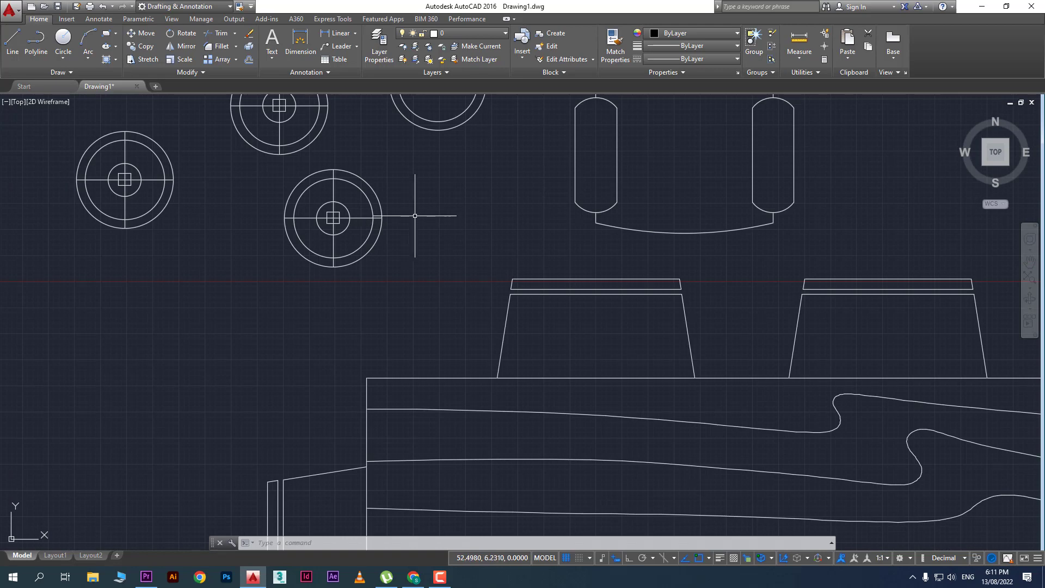
Create a new blank drawing and check which blocks can be inserted there, cancelling without inserting
{"action": "left_click", "coordinate": [158, 87]}
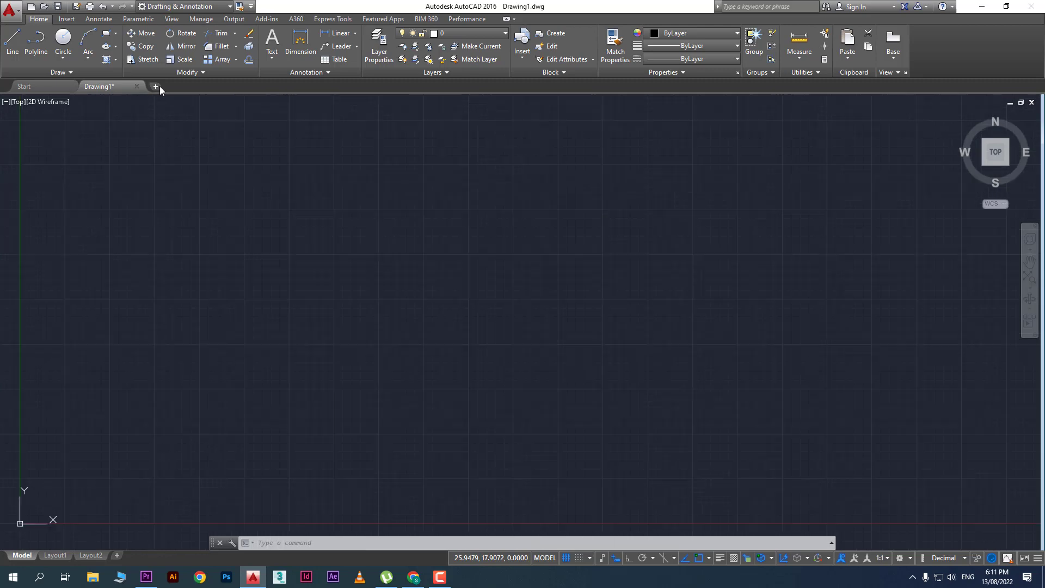
{"action": "left_click", "coordinate": [521, 52]}
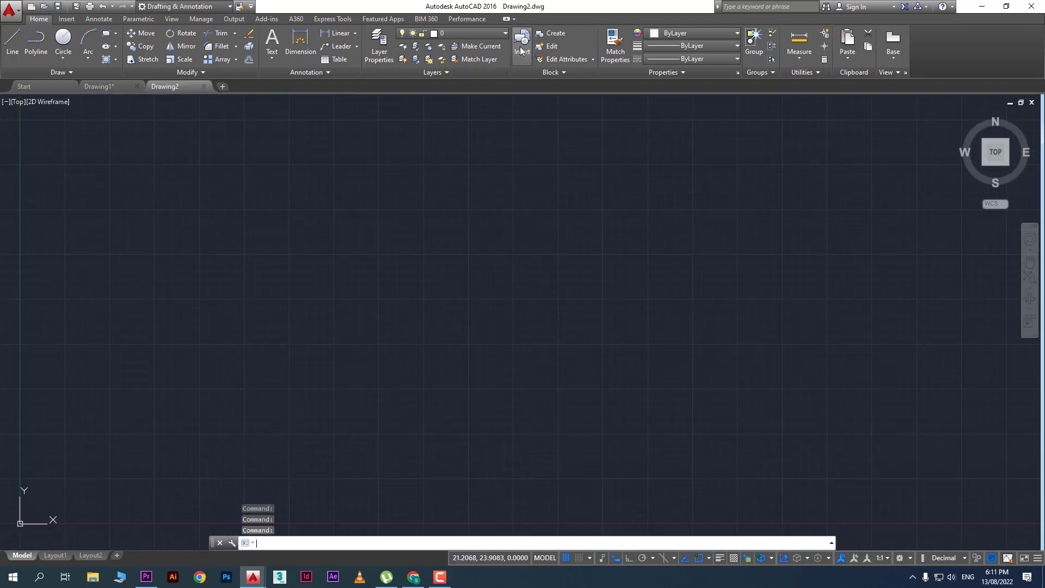
{"action": "left_click", "coordinate": [580, 362]}
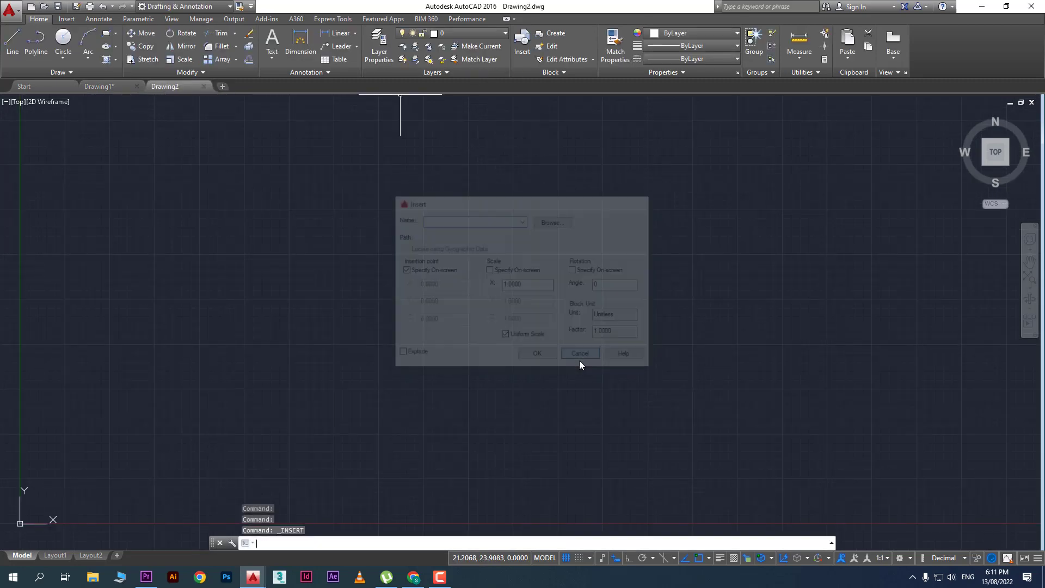
Return to Drawing1 and start a Write Block with the base point at the centre of the lower-right shape1 copy
{"action": "left_click", "coordinate": [92, 86]}
{"action": "scroll", "coordinate": [826, 429], "scroll_direction": "down", "scroll_amount": 8}
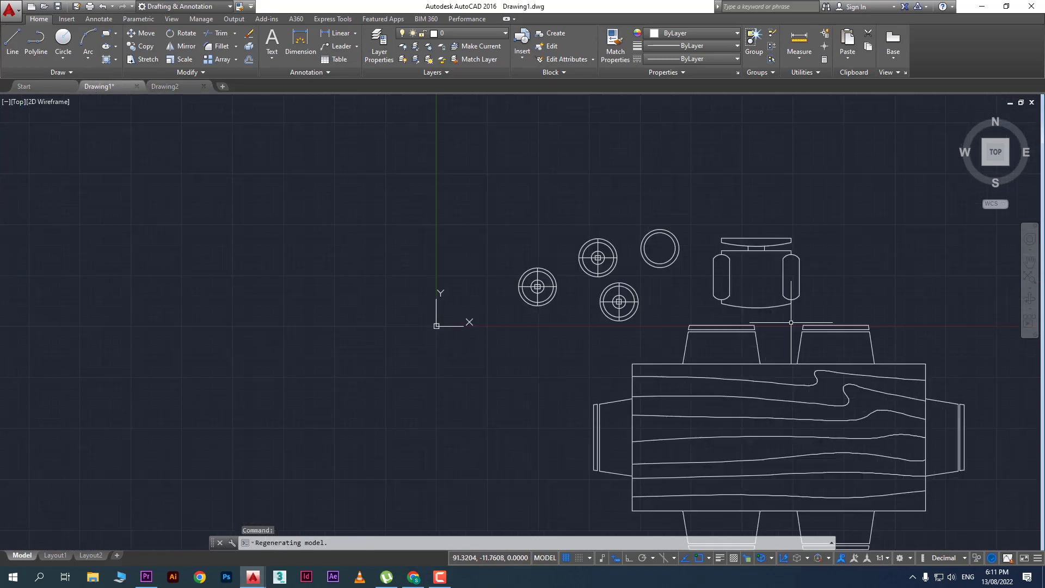
{"action": "scroll", "coordinate": [578, 255], "scroll_direction": "up", "scroll_amount": 3}
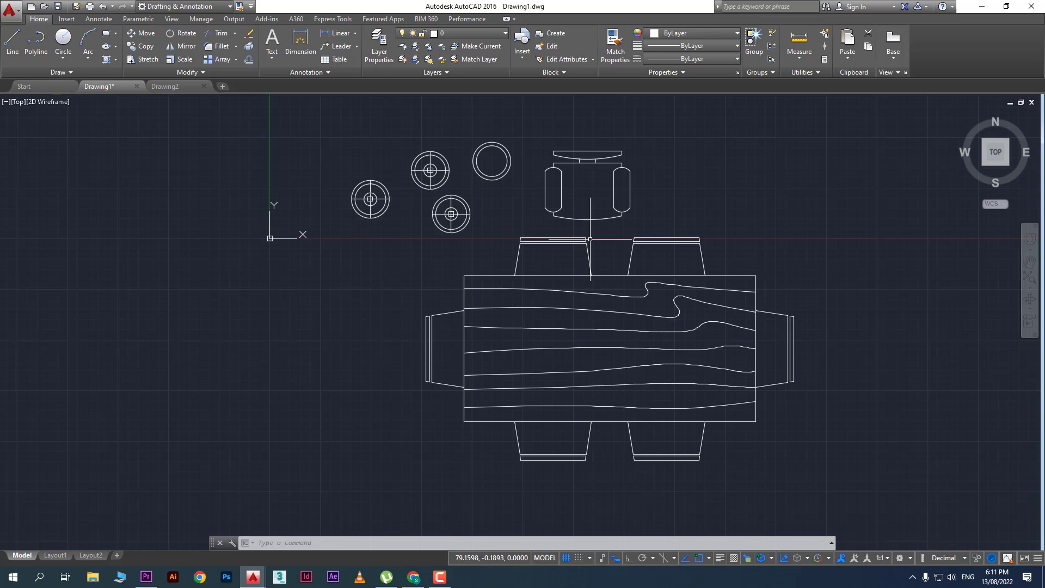
{"action": "type", "text": "w"}
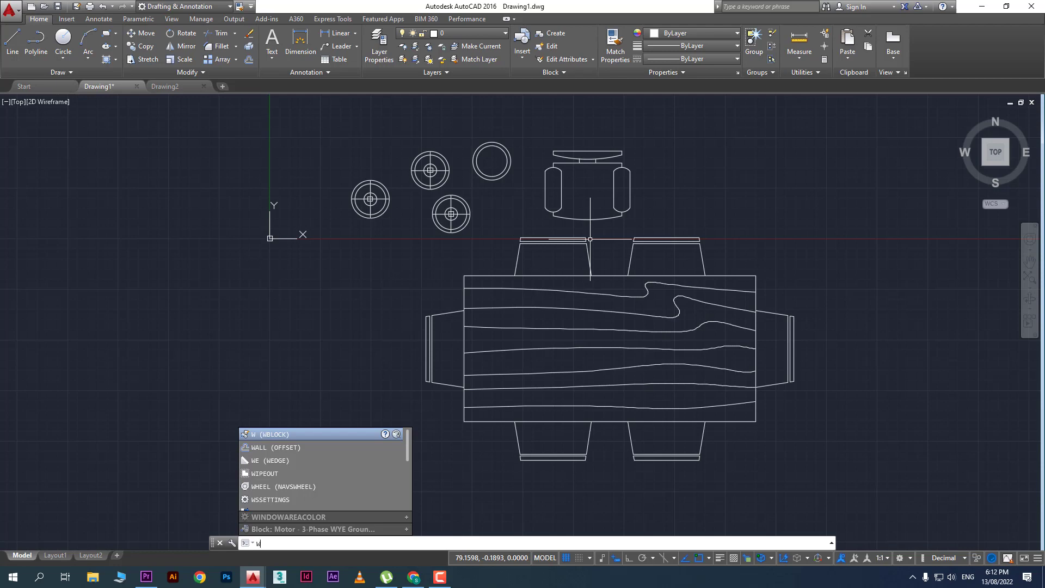
{"action": "key", "text": "Return"}
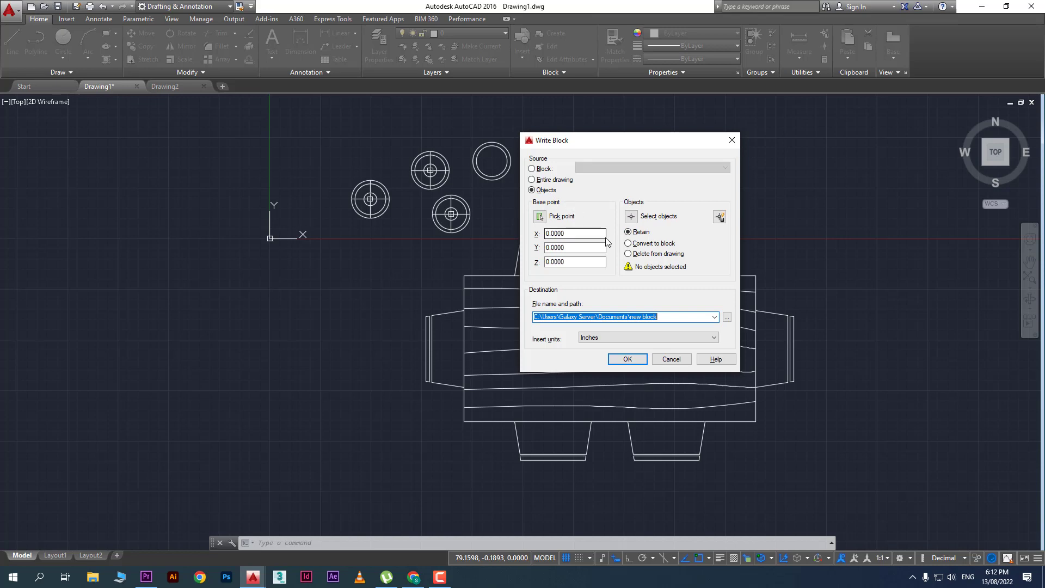
{"action": "left_click", "coordinate": [539, 217]}
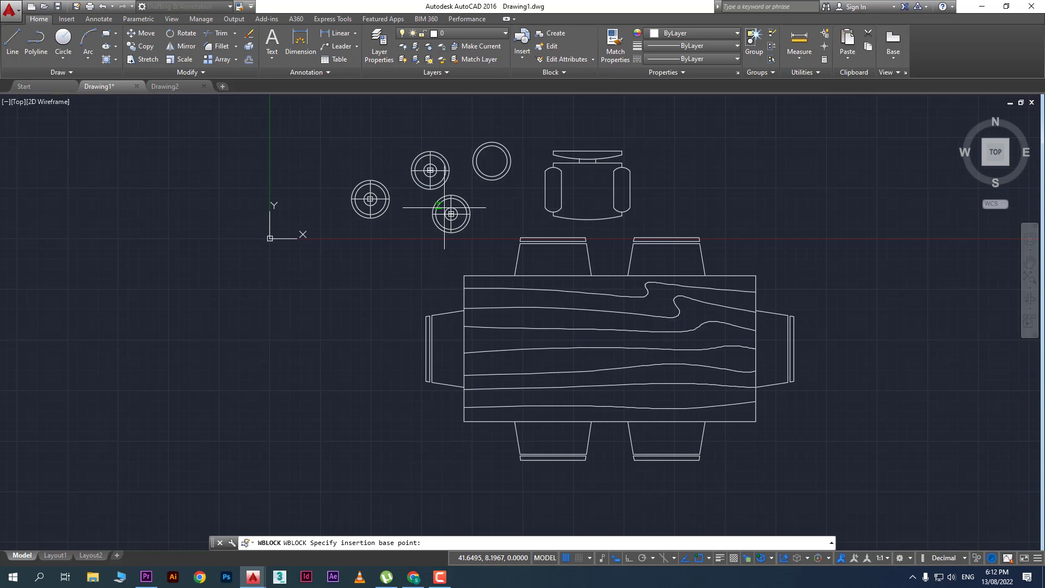
{"action": "scroll", "coordinate": [444, 207], "scroll_direction": "up", "scroll_amount": 8}
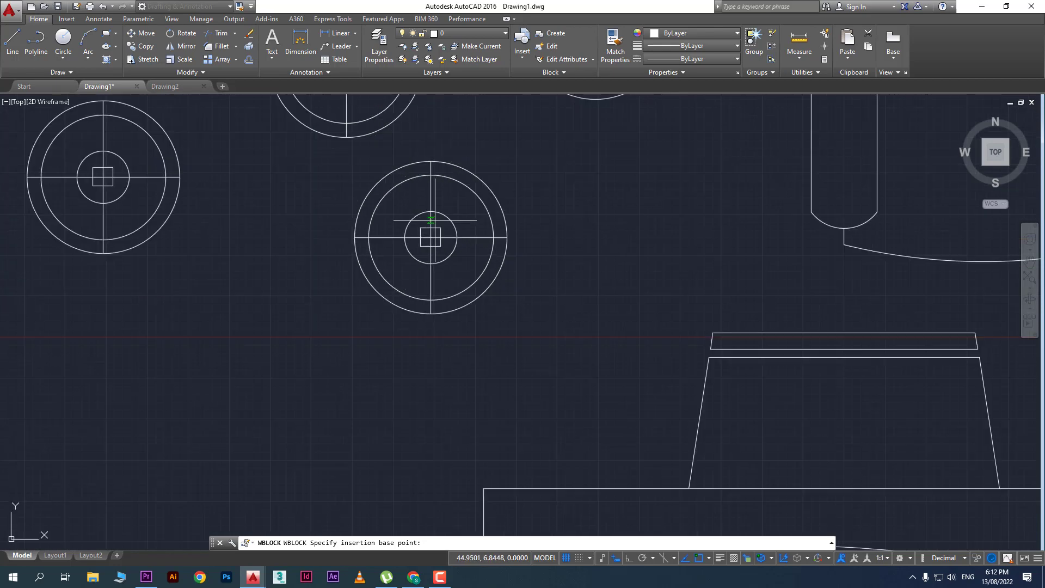
{"action": "left_click", "coordinate": [426, 248]}
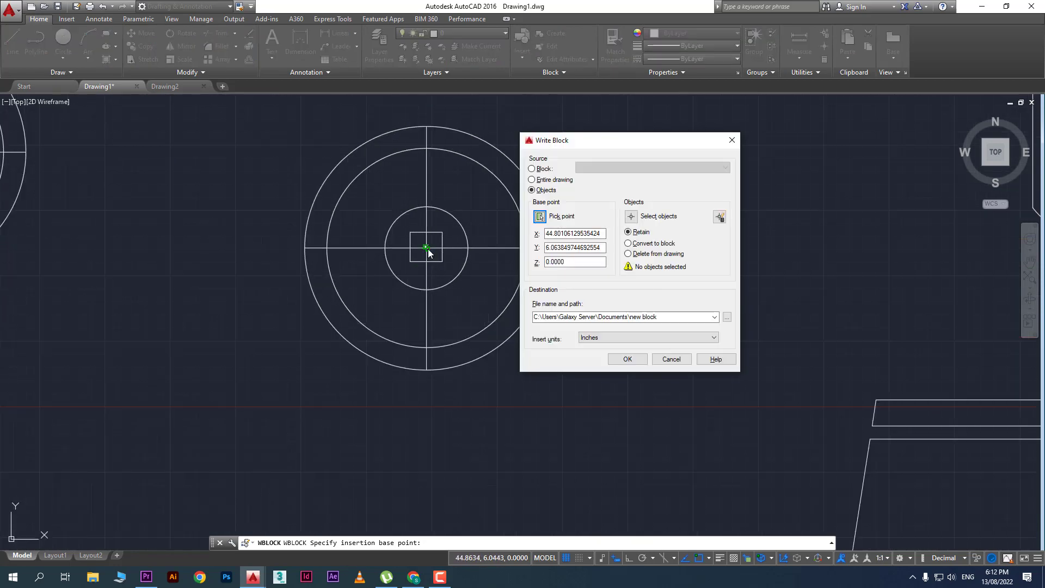
Select the entire lower-right shape1 copy as the object to write out
{"action": "left_click", "coordinate": [626, 208]}
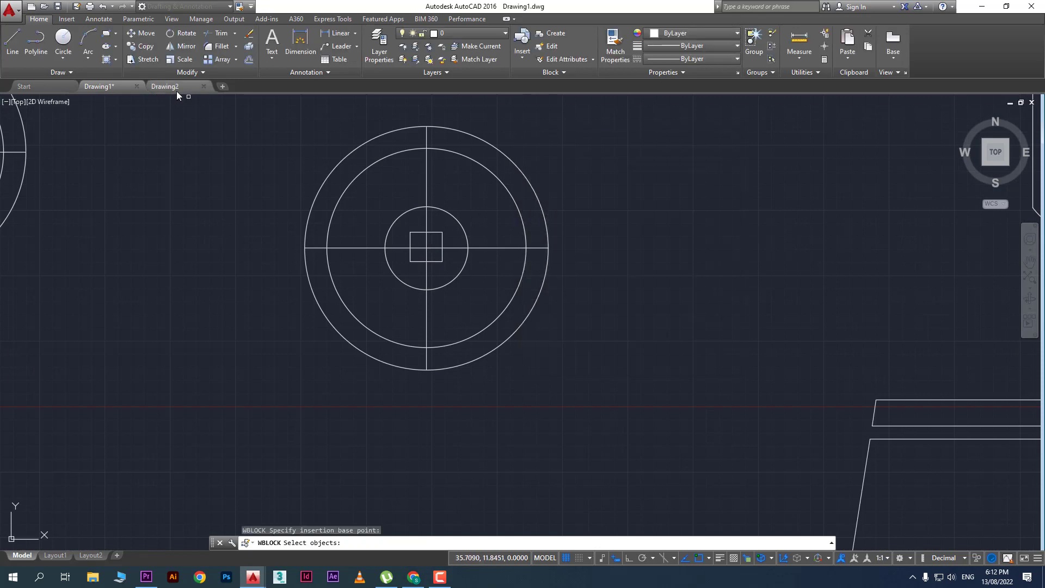
{"action": "left_click", "coordinate": [258, 119]}
{"action": "left_click", "coordinate": [648, 423]}
{"action": "key", "text": "Return"}
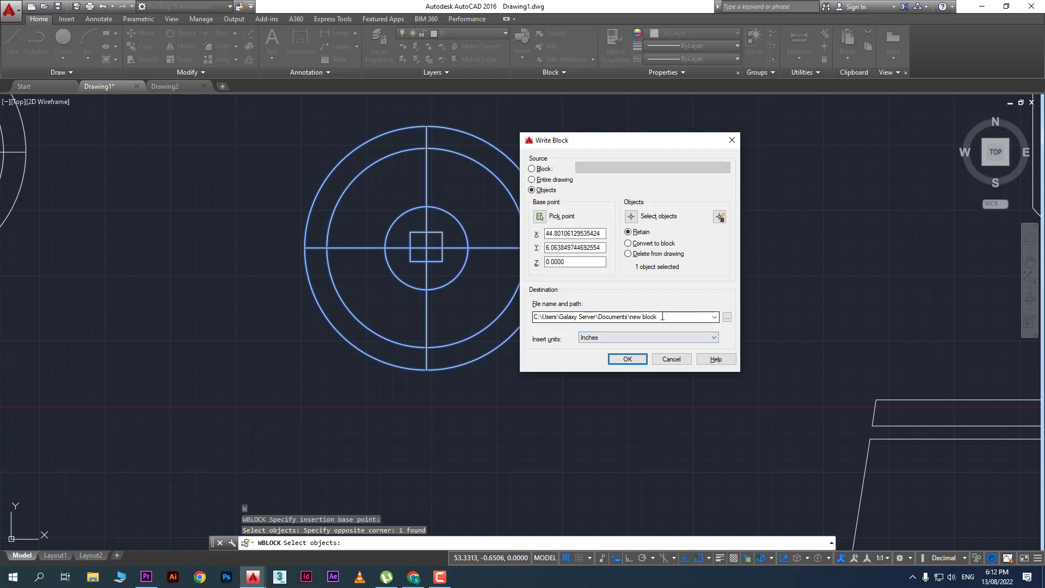
Name the destination file shape2 in the Documents folder and write the block to it
{"action": "left_click", "coordinate": [654, 317]}
{"action": "left_click", "coordinate": [633, 317]}
{"action": "left_click_drag", "start_coordinate": [631, 317], "coordinate": [686, 314]}
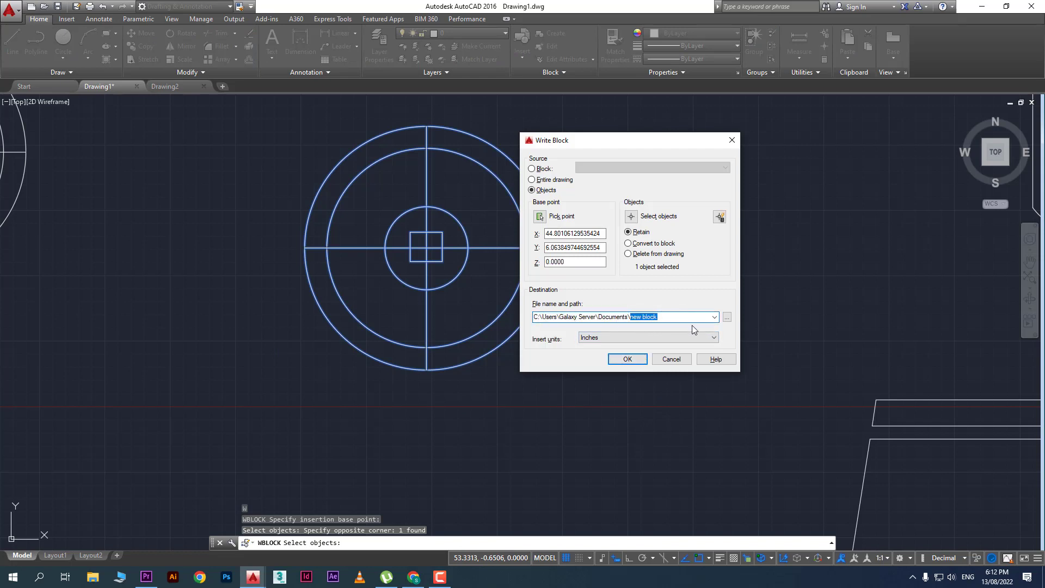
{"action": "type", "text": "shape2"}
{"action": "left_click", "coordinate": [625, 355]}
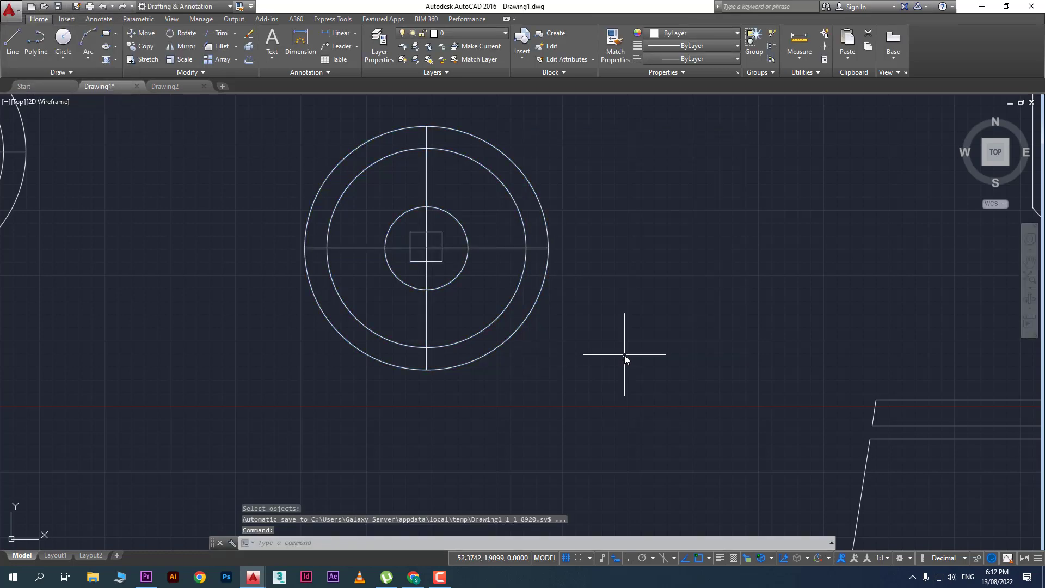
Switch to Drawing2 and insert the shape2 file from Documents at scale 1, placing it near the middle of the visible drawing area
{"action": "left_click", "coordinate": [159, 83]}
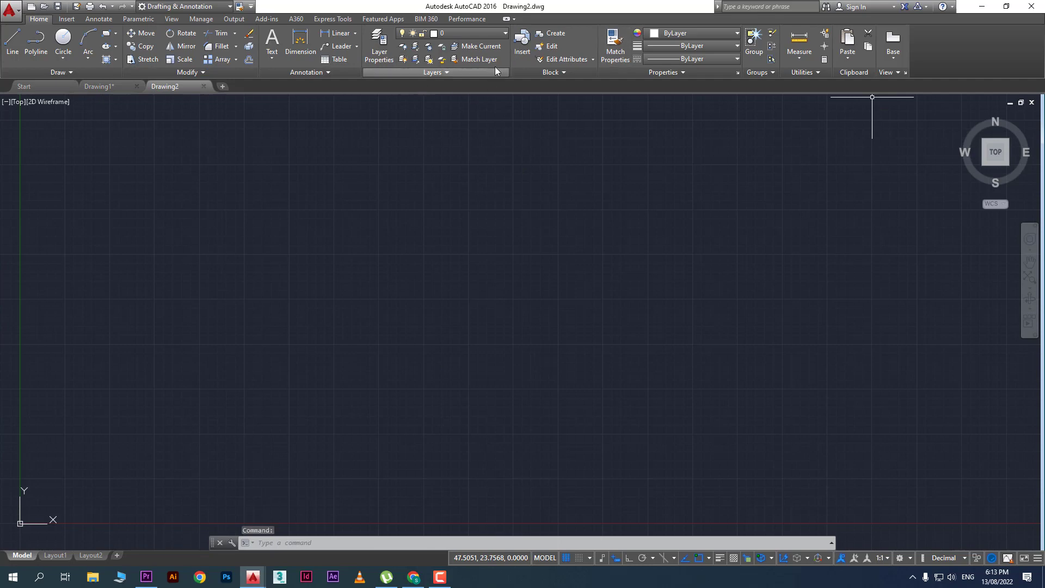
{"action": "left_click", "coordinate": [520, 47]}
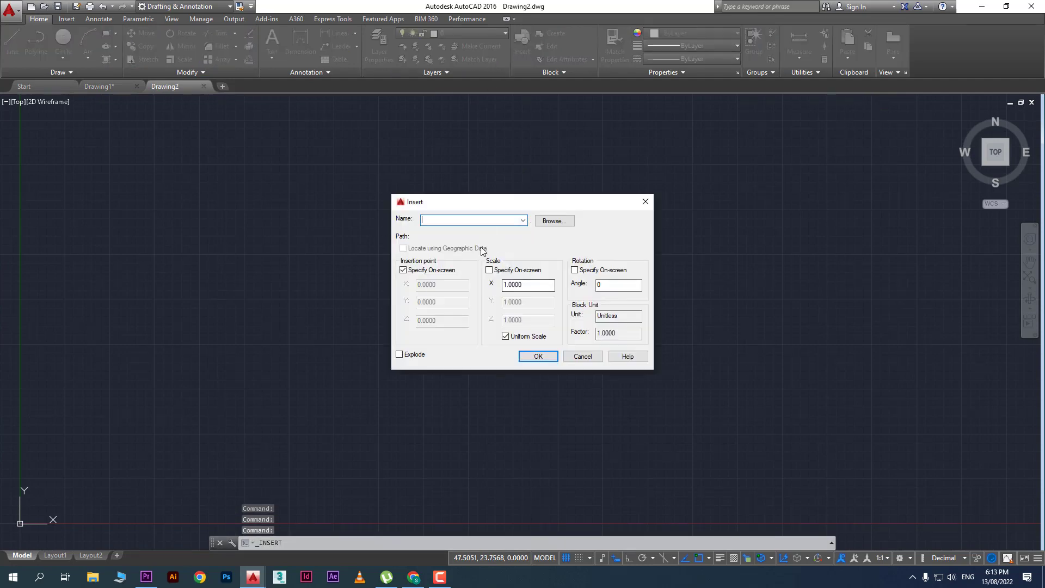
{"action": "left_click", "coordinate": [551, 221]}
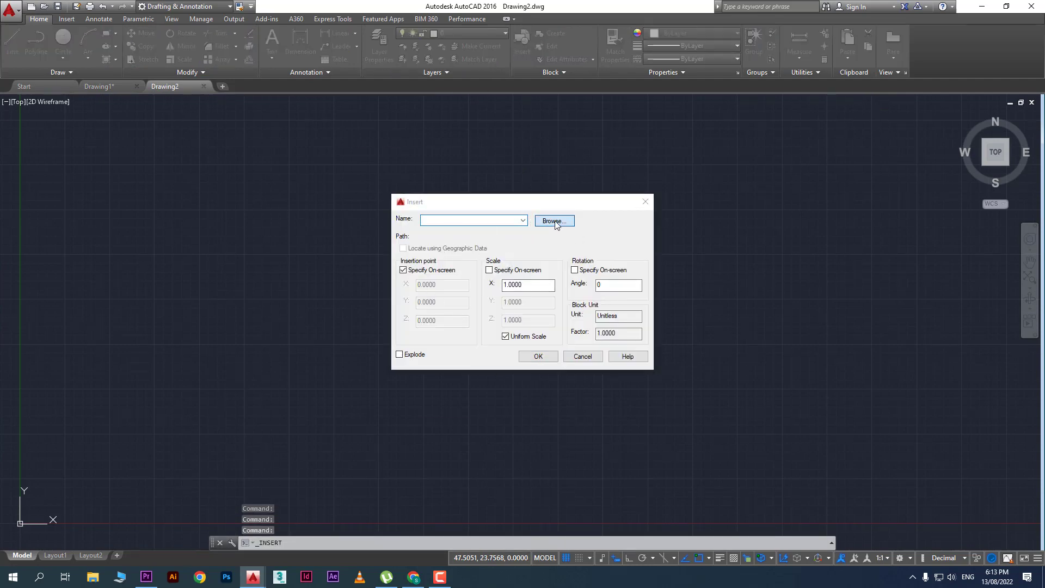
{"action": "left_click", "coordinate": [466, 278]}
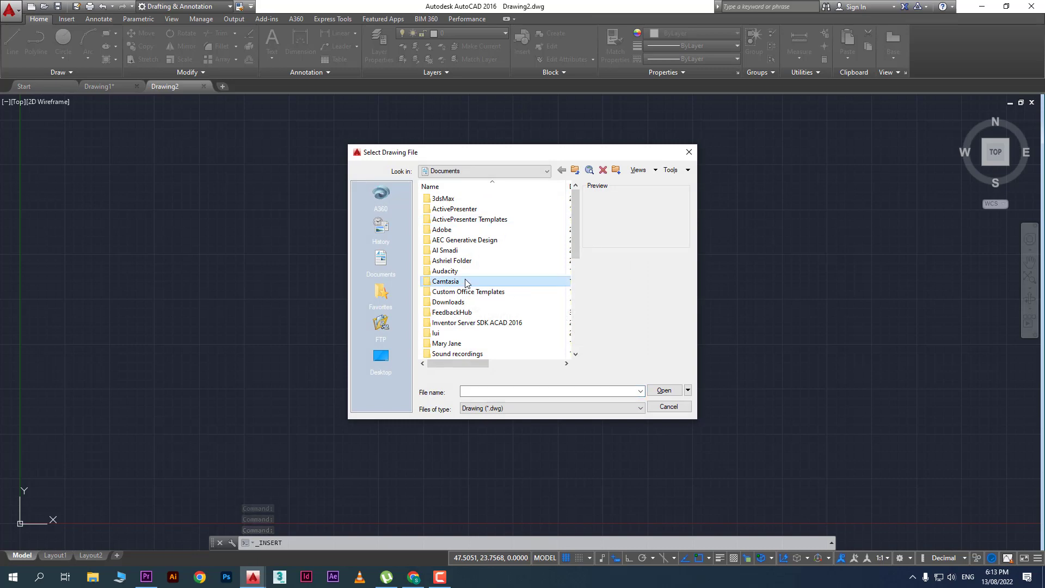
{"action": "key", "text": "s"}
{"action": "key", "text": "s"}
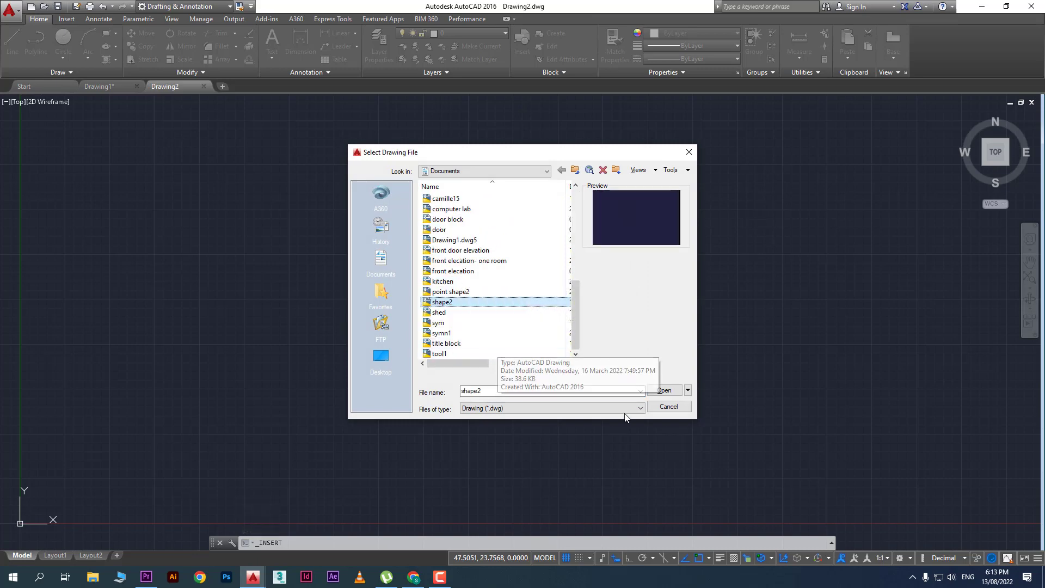
{"action": "left_click", "coordinate": [663, 390]}
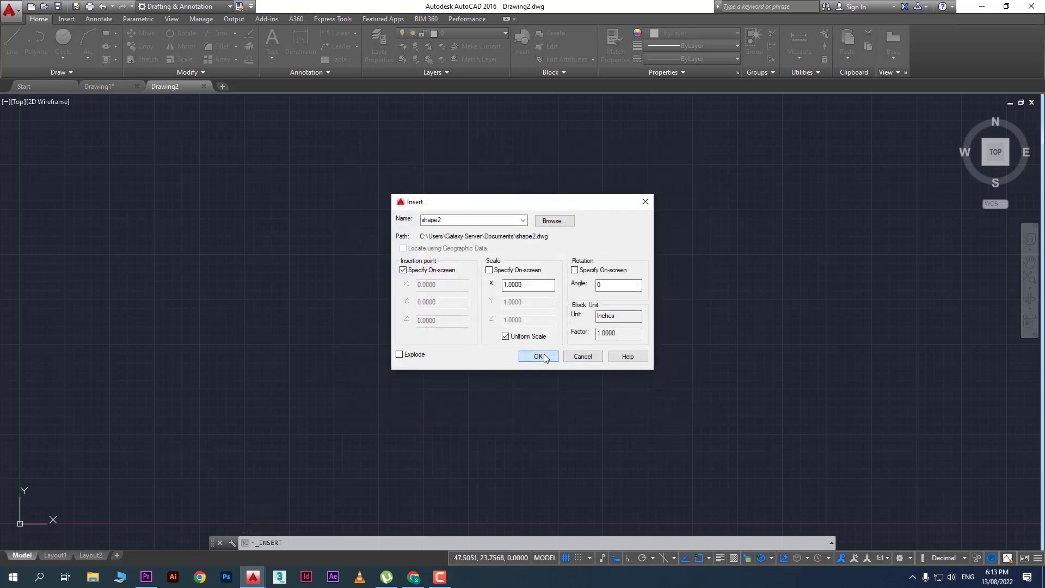
{"action": "left_click", "coordinate": [544, 354]}
{"action": "left_click", "coordinate": [917, 416]}
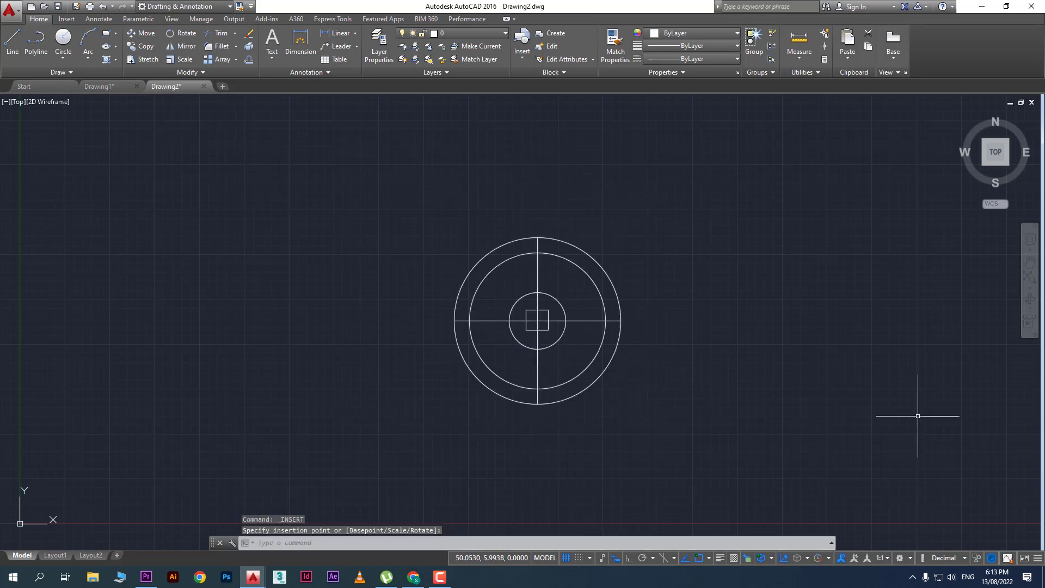